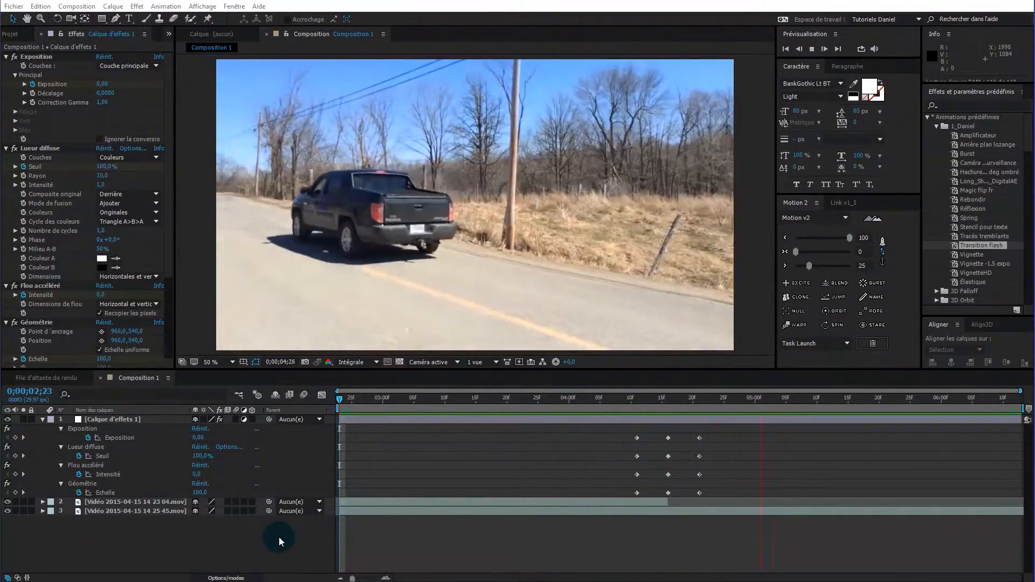
Widen the effect controls area and collapse the Exposition, Lueur diffuse, Flou accéléré and Géométrie effects
drag(176, 281, 239, 270)
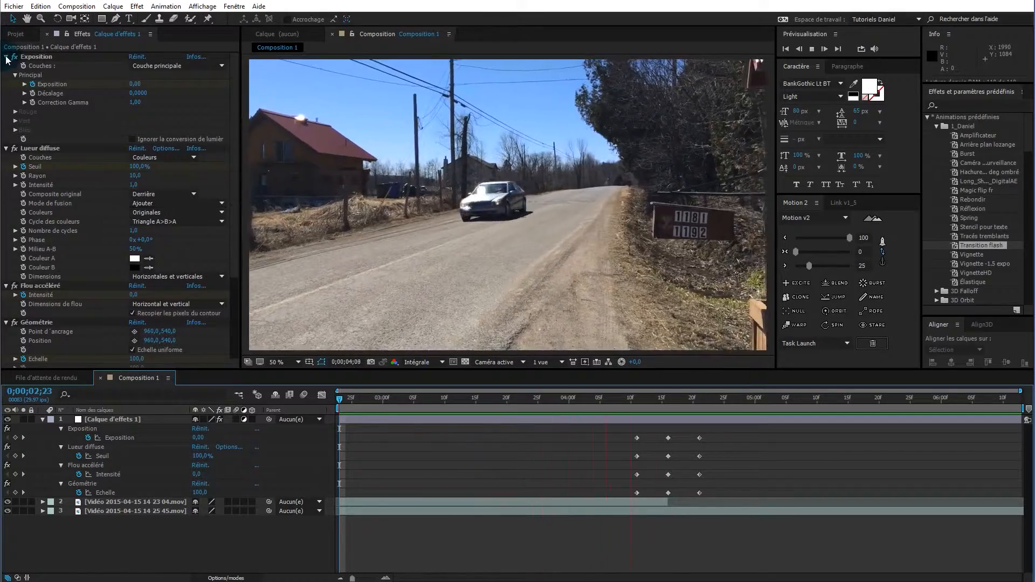
click(6, 56)
click(6, 66)
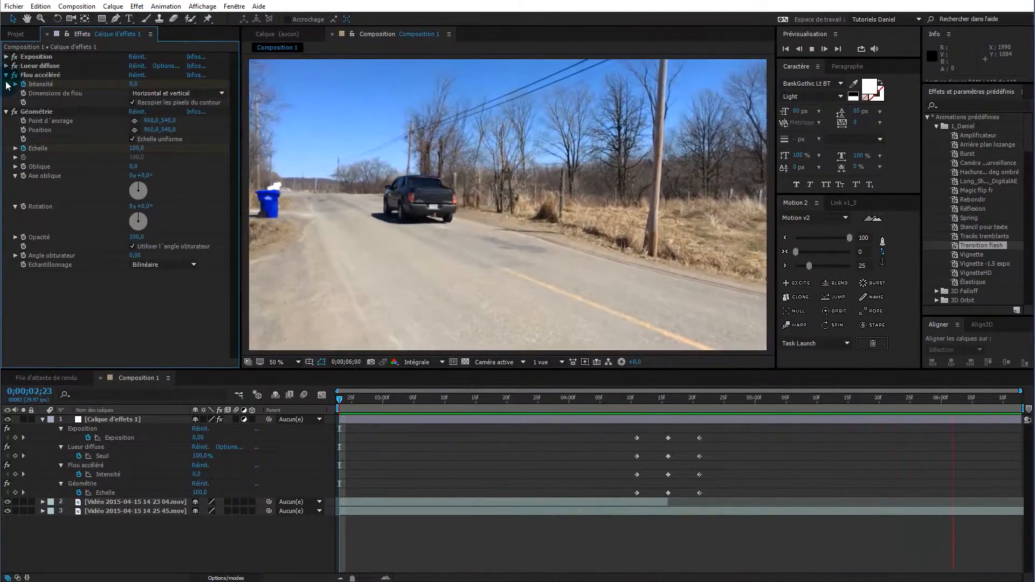
click(6, 75)
click(6, 84)
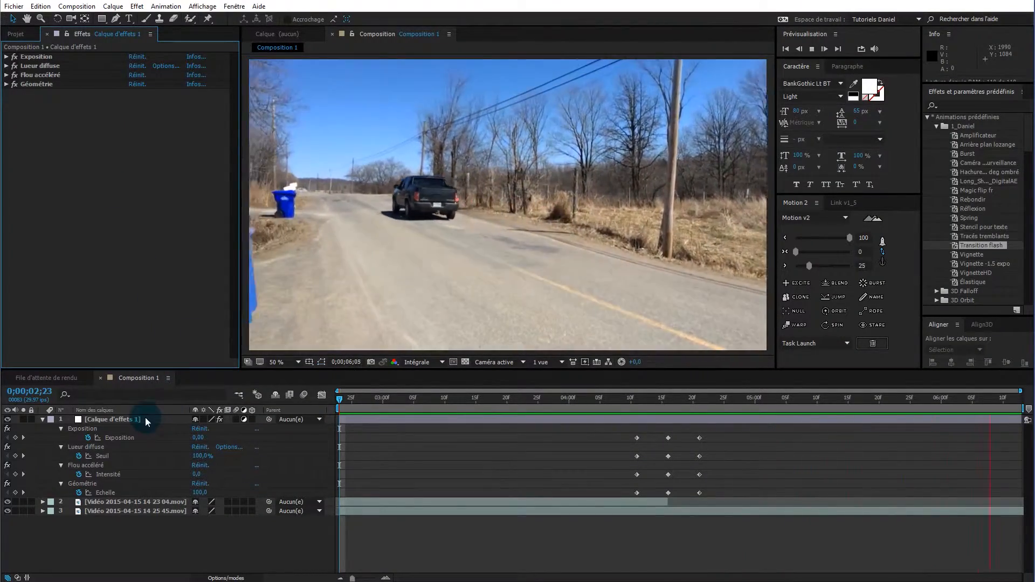
Stop the preview and delete the existing adjustment layer Calque d'effets 1 from the composition
click(147, 419)
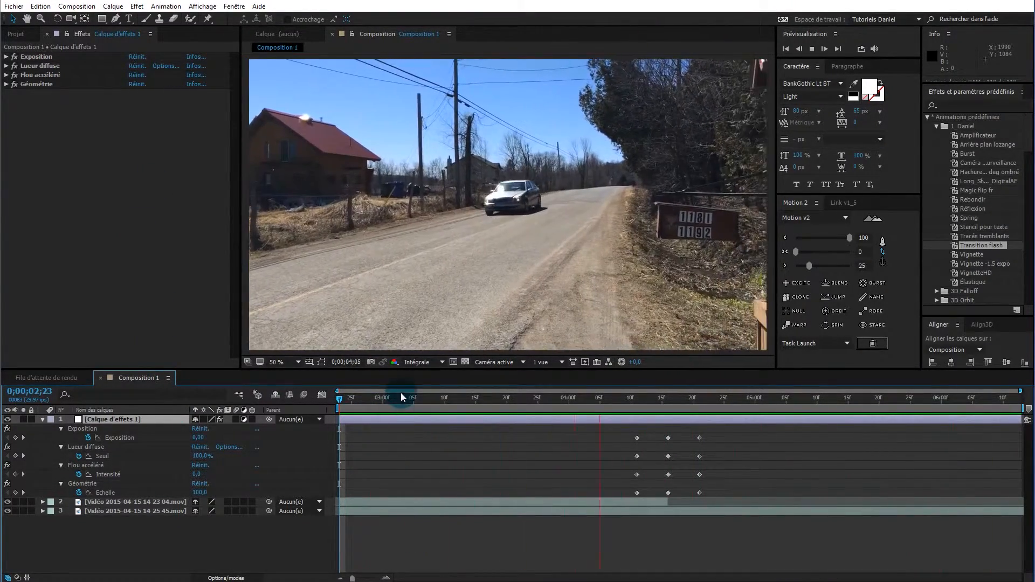
click(402, 398)
click(148, 412)
key(Delete)
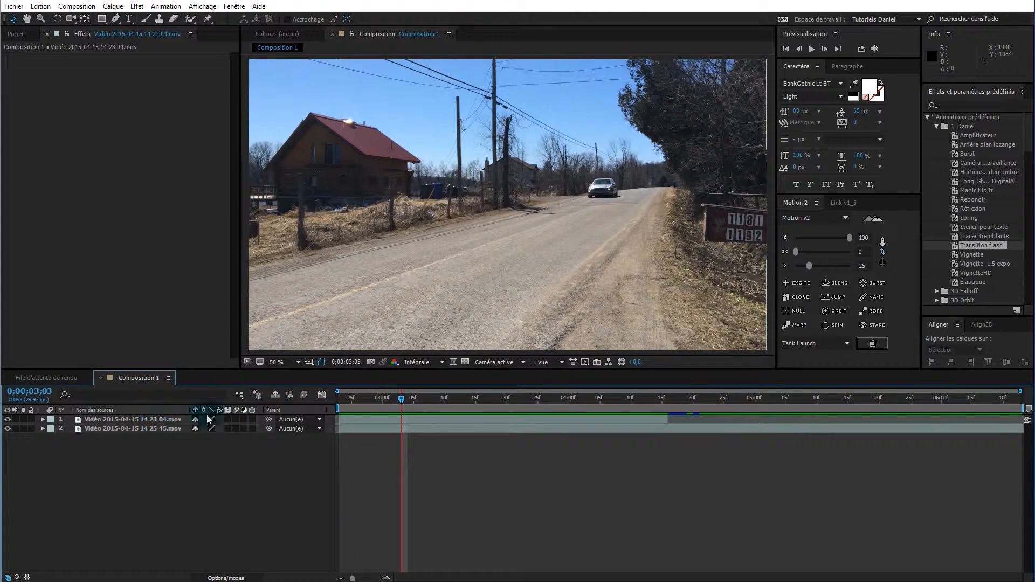
Place the current time at 0;00;04;16, on the cut between the two video clips
drag(403, 393, 668, 400)
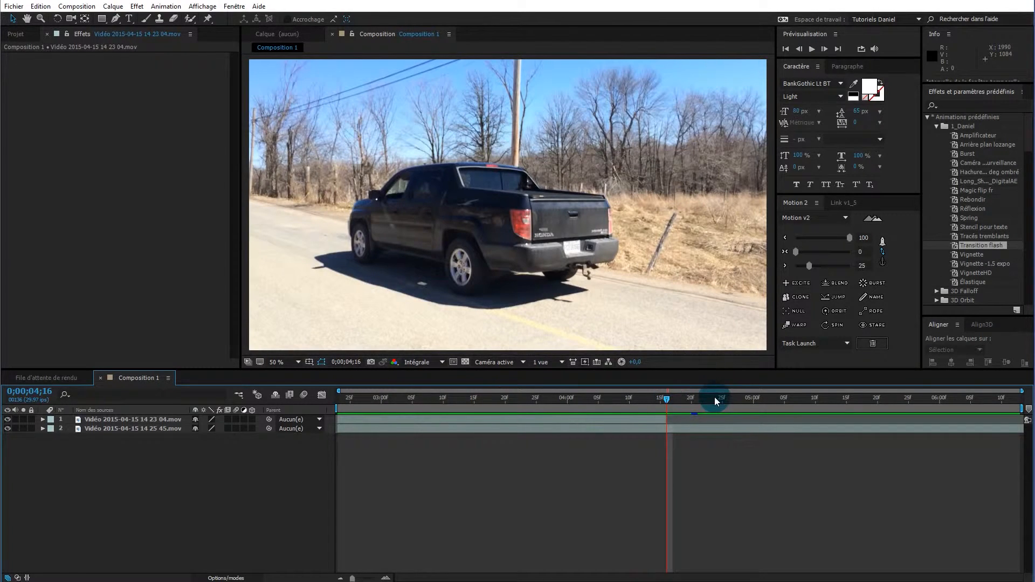
click(668, 401)
mouse_move(668, 401)
mouse_down()
mouse_move(658, 399)
mouse_move(667, 399)
mouse_up()
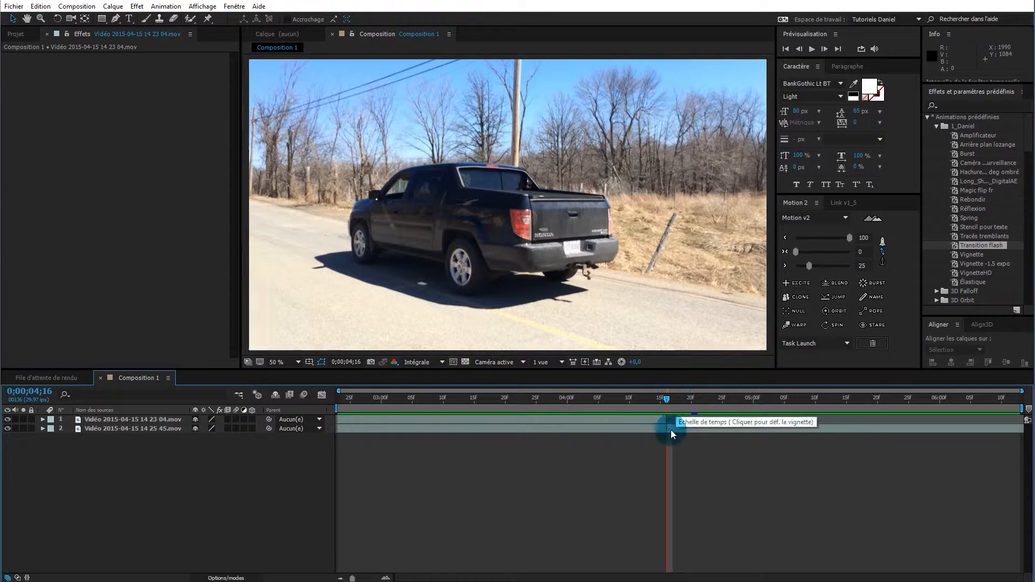
Create an adjustment layer above the two video clips and toggle its visibility off and back on
right_click(179, 451)
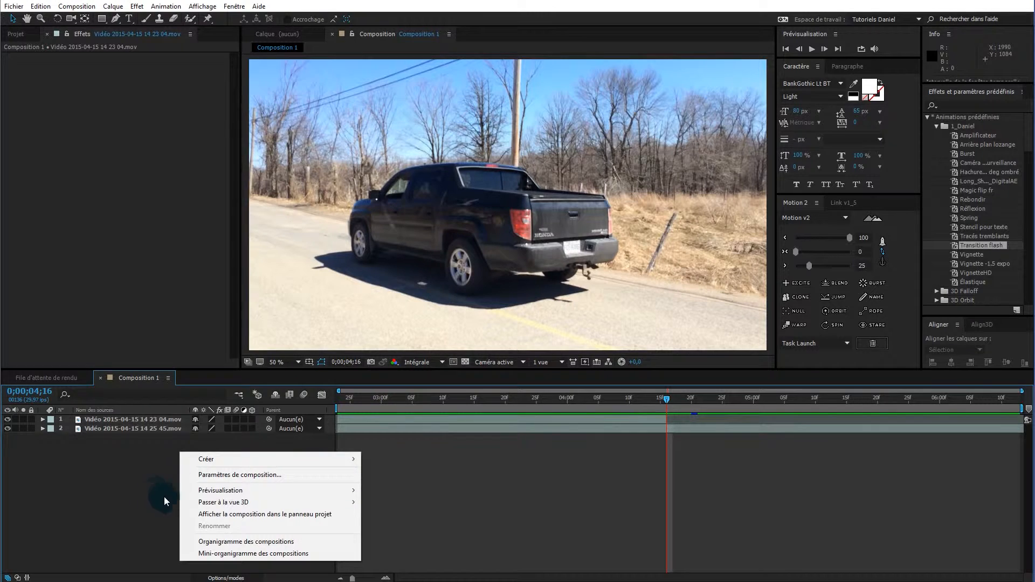
mouse_move(186, 459)
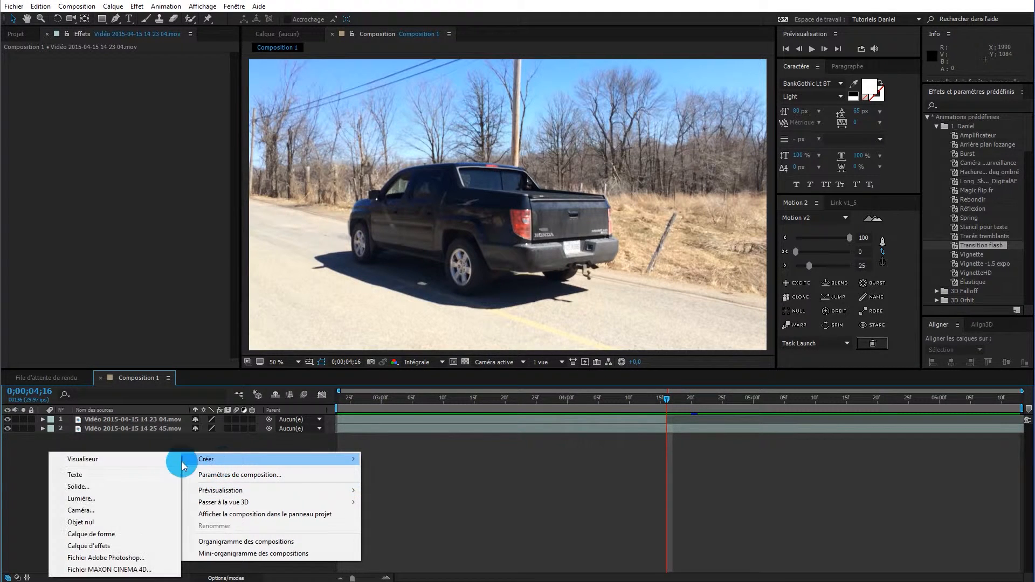
click(114, 546)
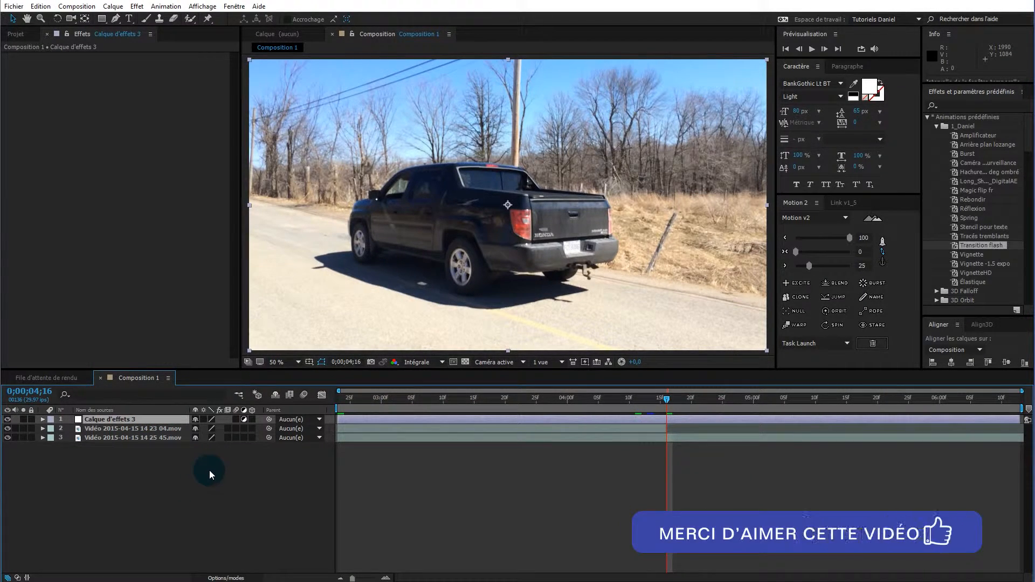
click(7, 419)
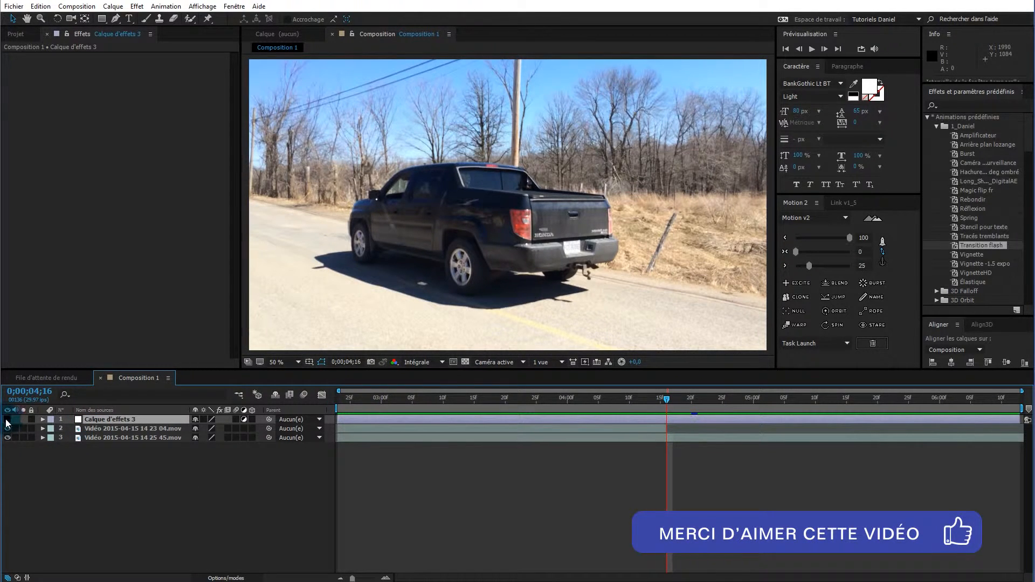
click(7, 419)
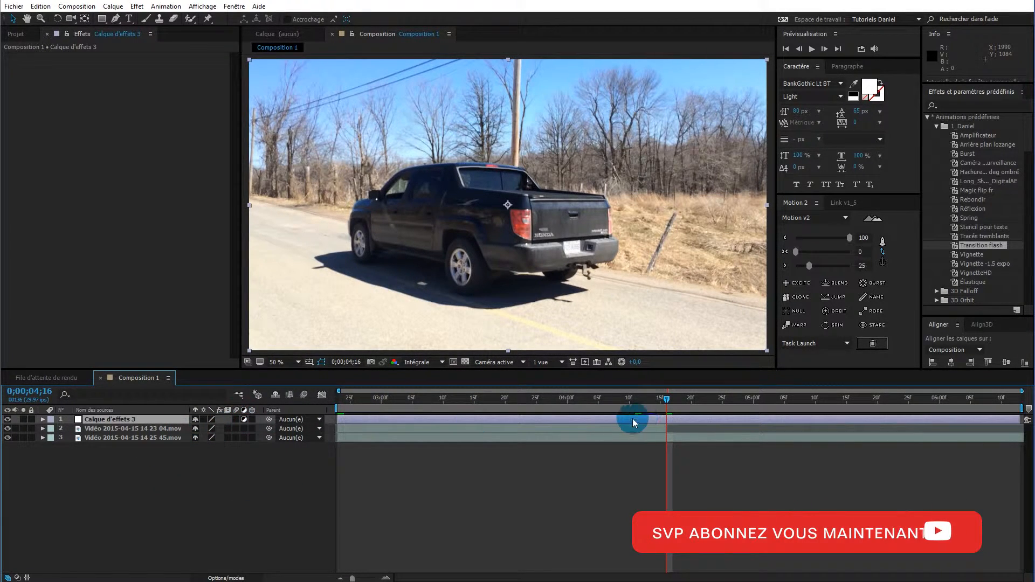
Try turning a new 1920 × 1080 px orange solid into an adjustment layer, and remove that solid again
right_click(144, 473)
click(210, 486)
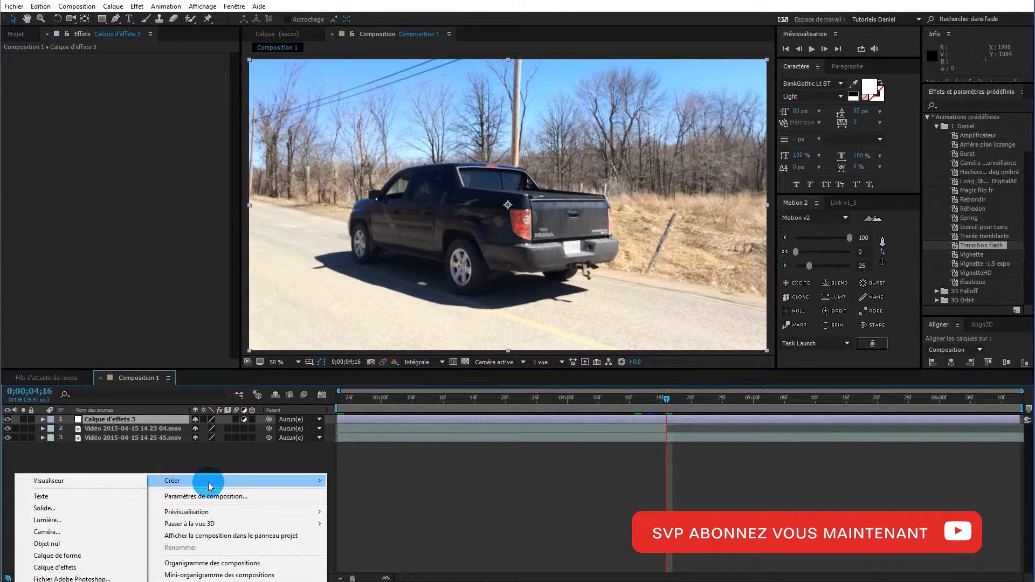
click(107, 509)
click(290, 461)
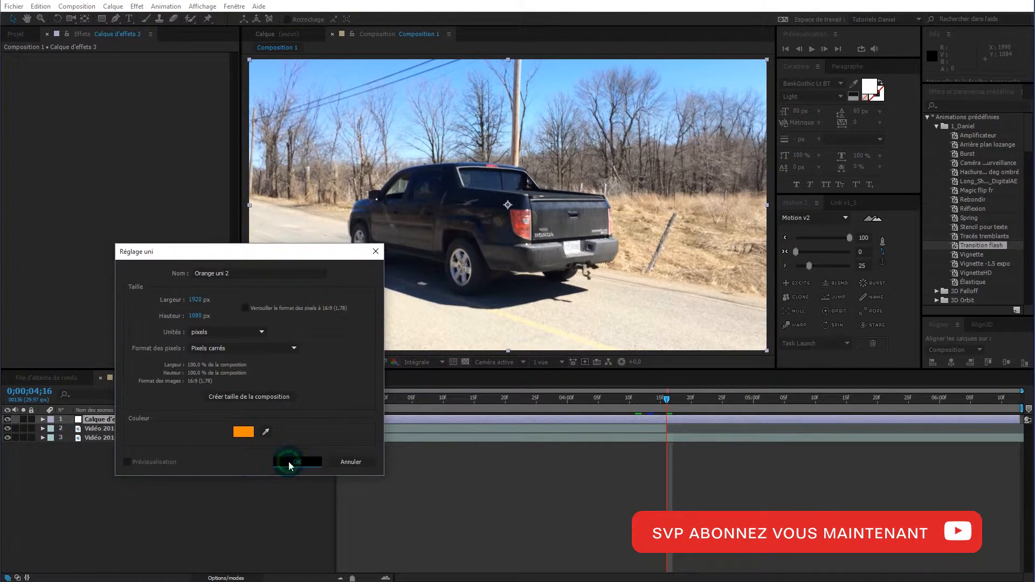
click(245, 419)
click(244, 420)
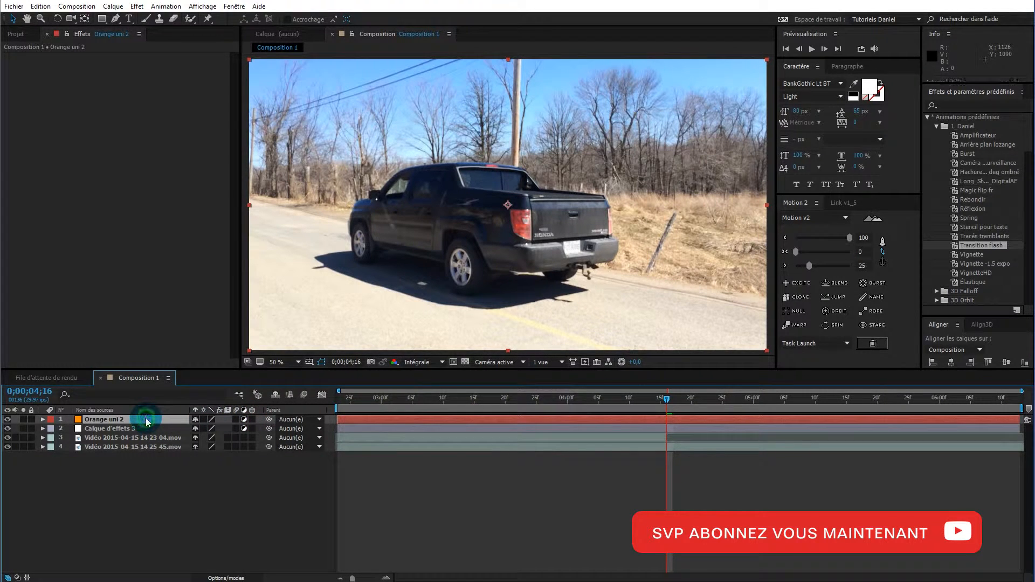
key(Delete)
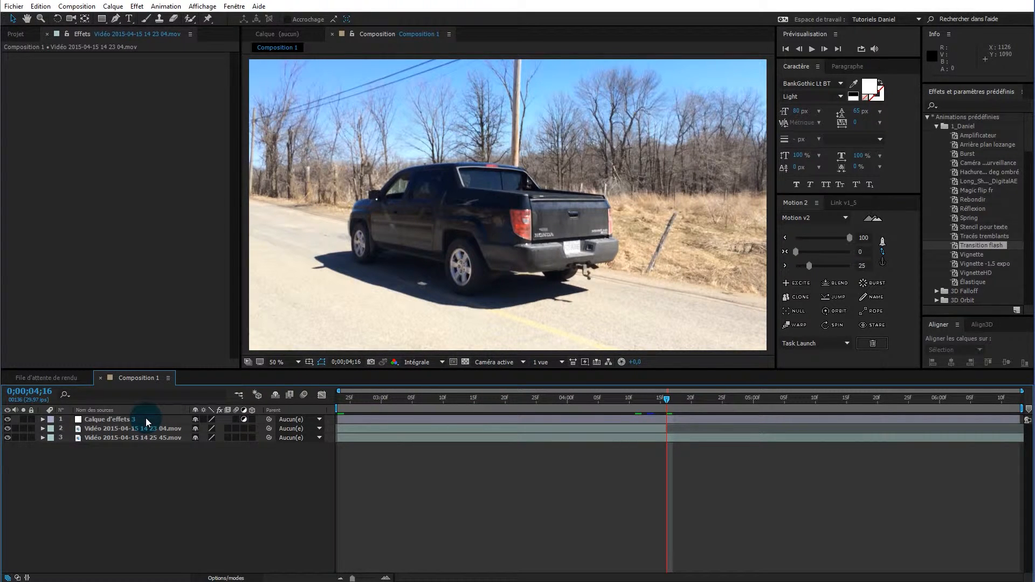
Apply the Exposition color correction effect to the adjustment layer Calque d'effets 3 and collapse its settings
click(144, 419)
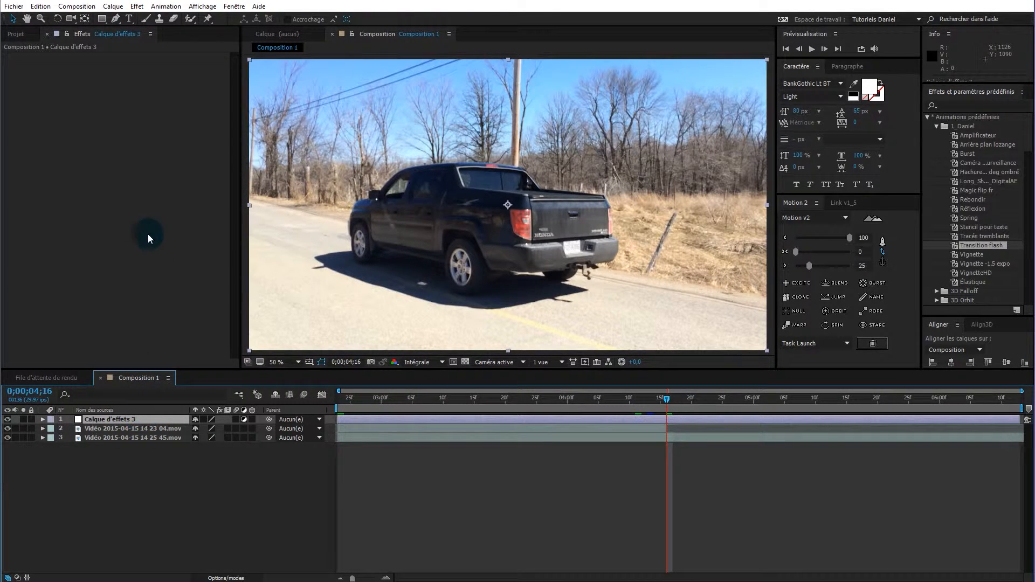
right_click(142, 125)
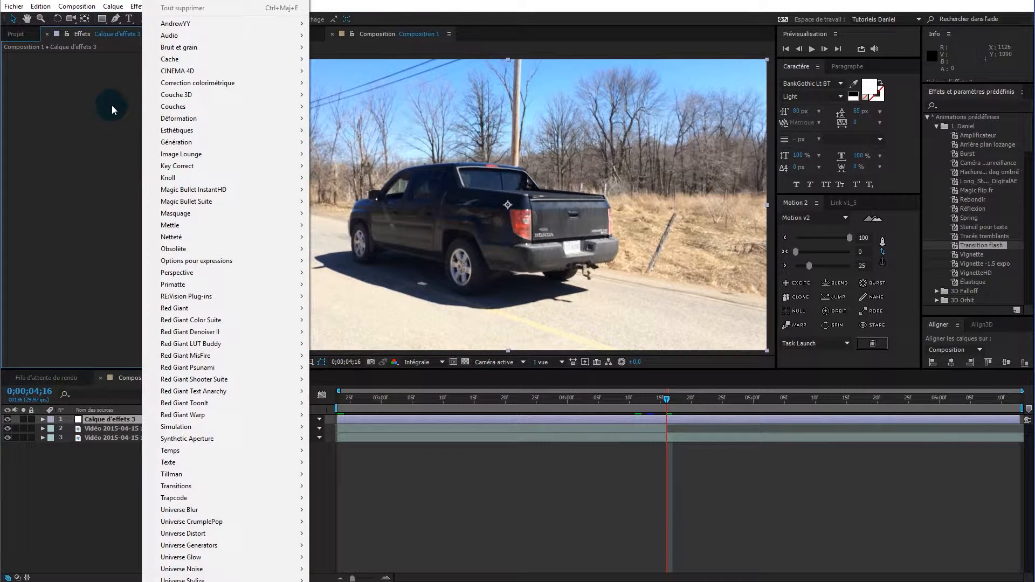
click(208, 83)
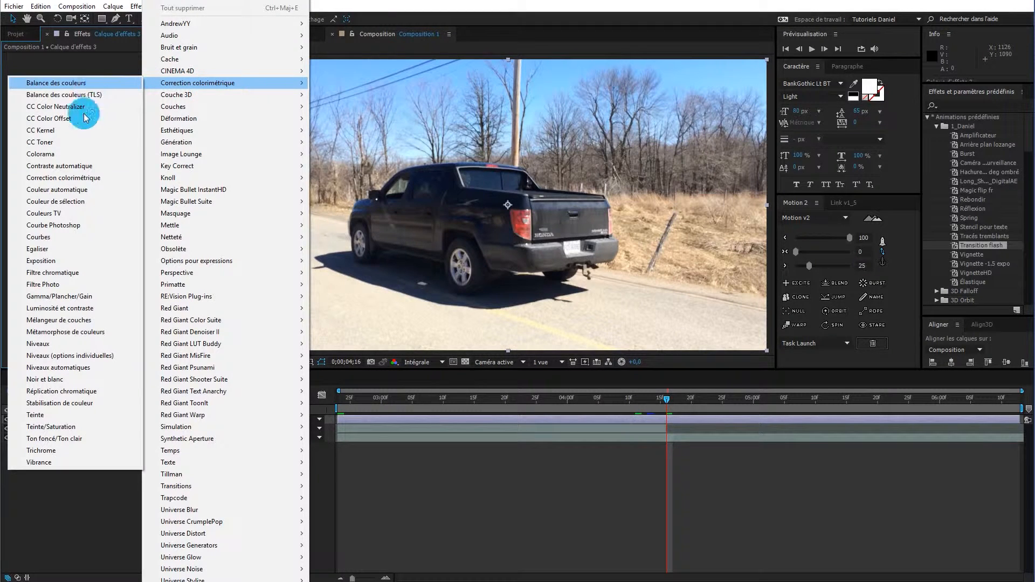
click(46, 261)
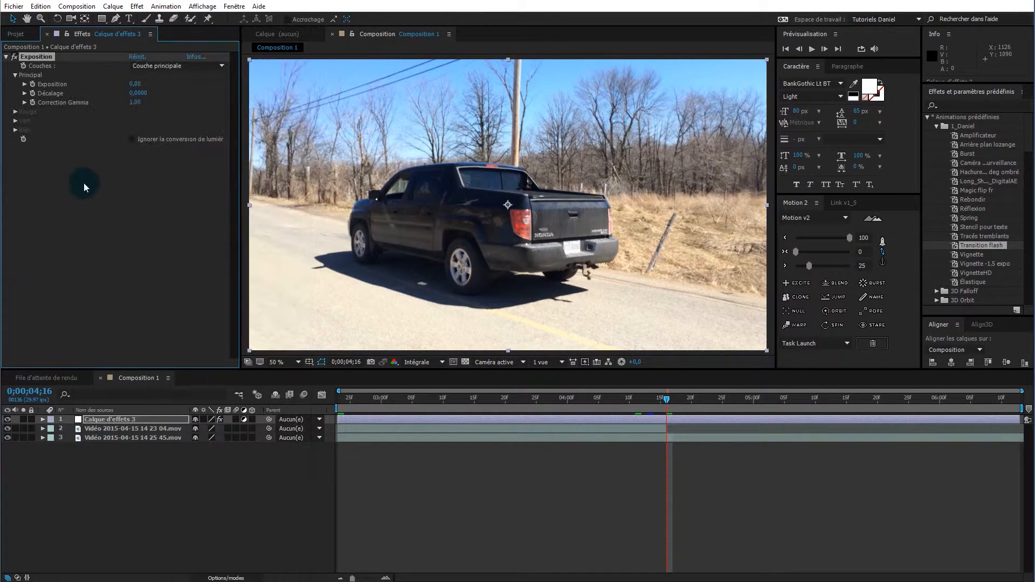
click(7, 56)
Add the Lueur diffuse effect from the Esthétiques category to the adjustment layer and collapse its settings
click(122, 111)
right_click(128, 112)
click(162, 106)
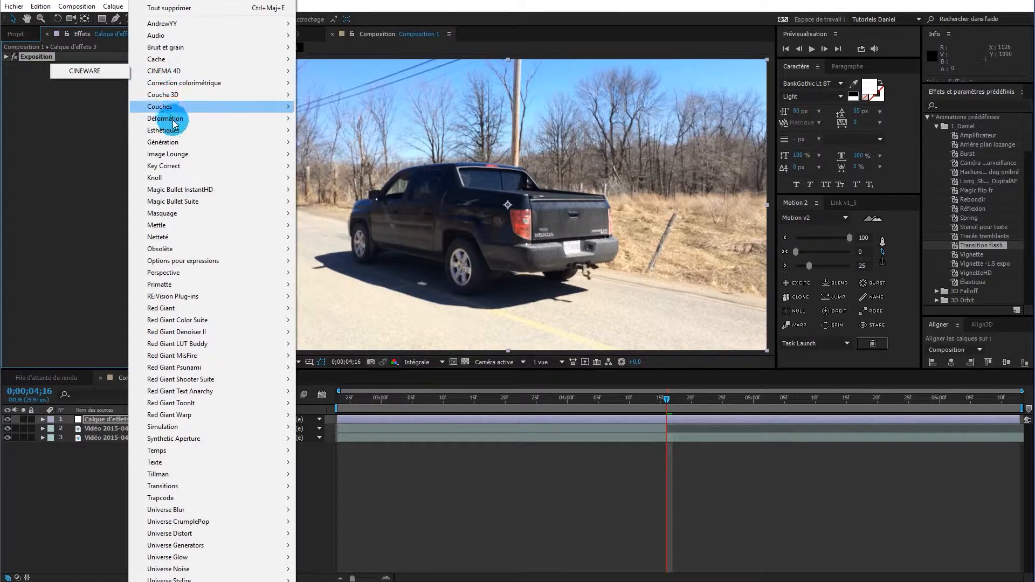
mouse_move(202, 132)
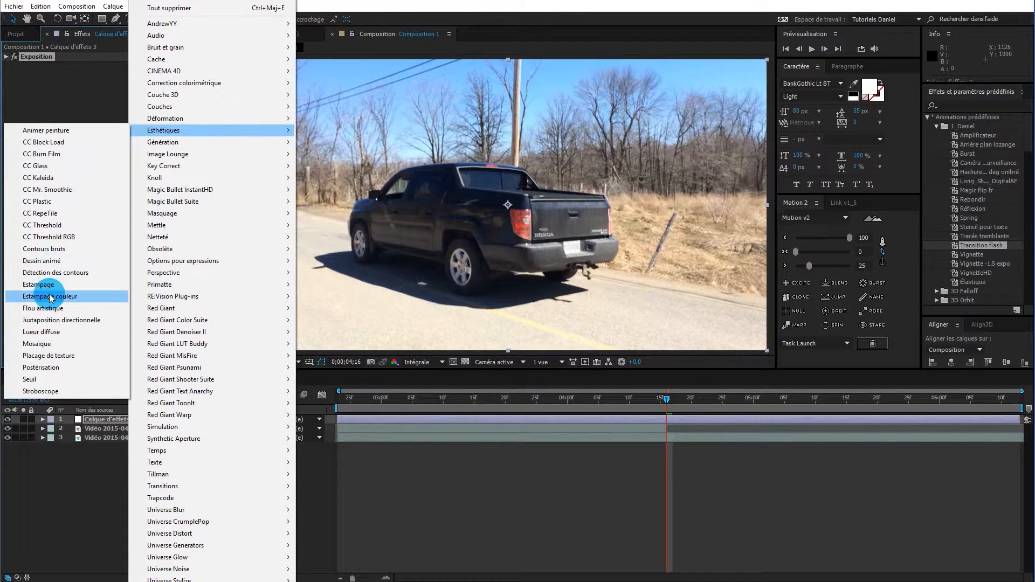
click(57, 332)
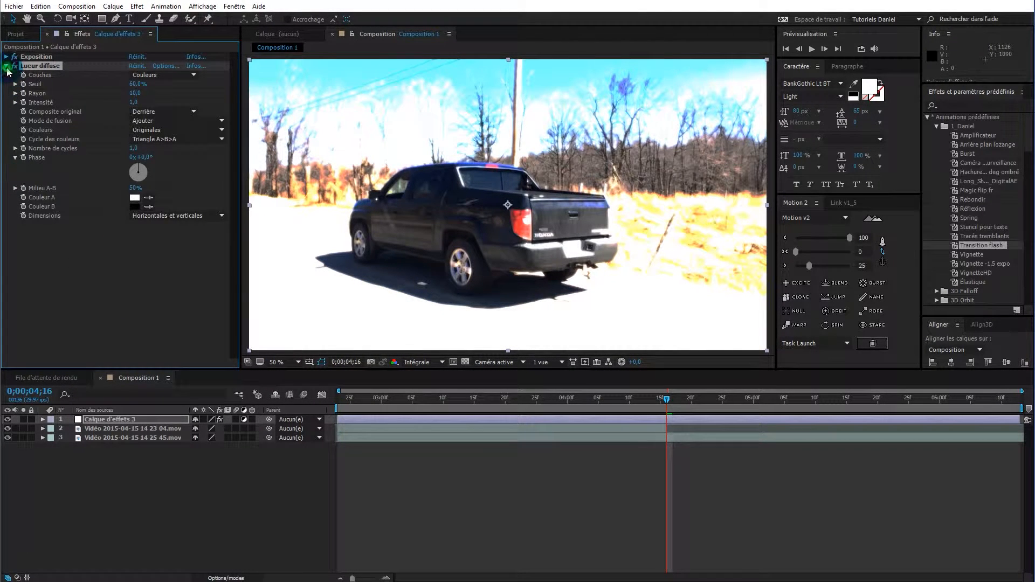
click(5, 66)
Add the Flou accéléré effect from the Netteté category to the adjustment layer and collapse its settings
click(130, 137)
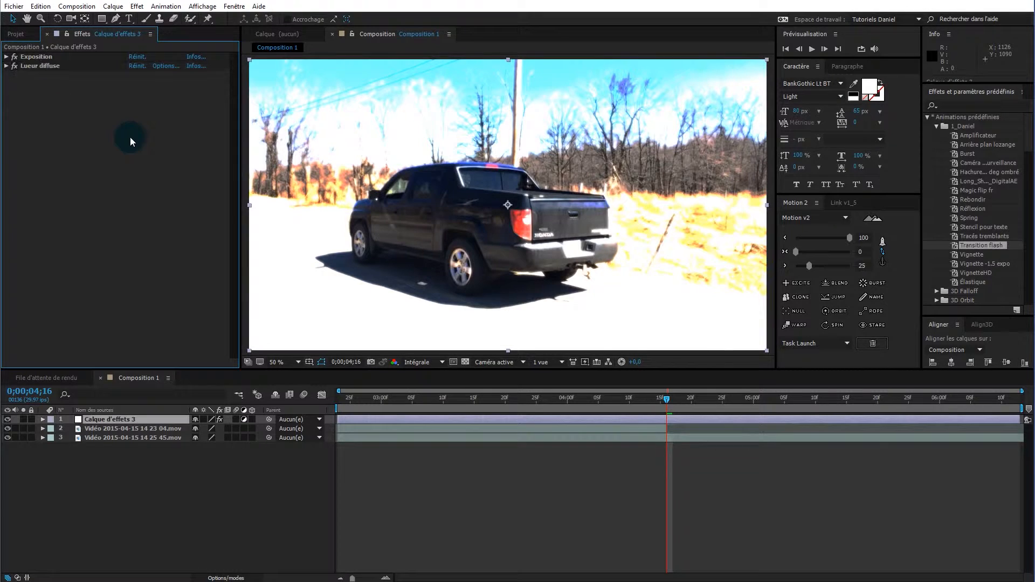
right_click(118, 139)
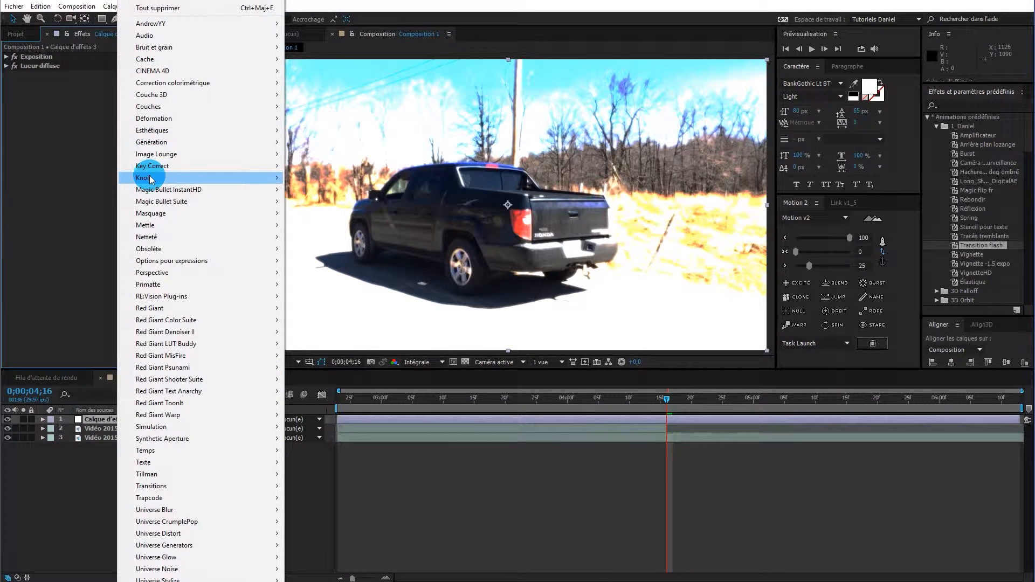
mouse_move(191, 237)
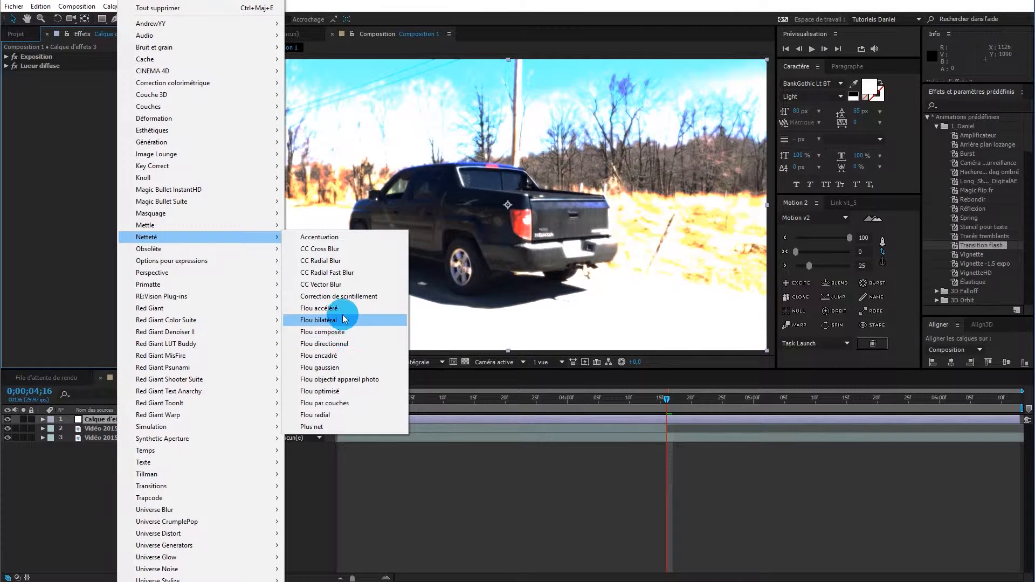
click(311, 307)
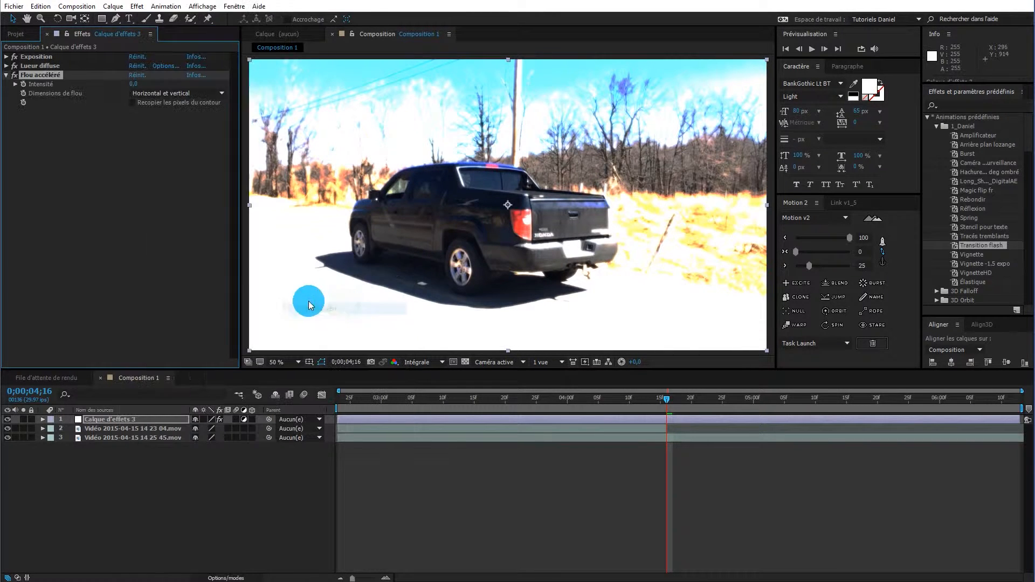
click(7, 77)
Add the Géométrie effect from the Déformation category to the adjustment layer and collapse its settings
right_click(63, 110)
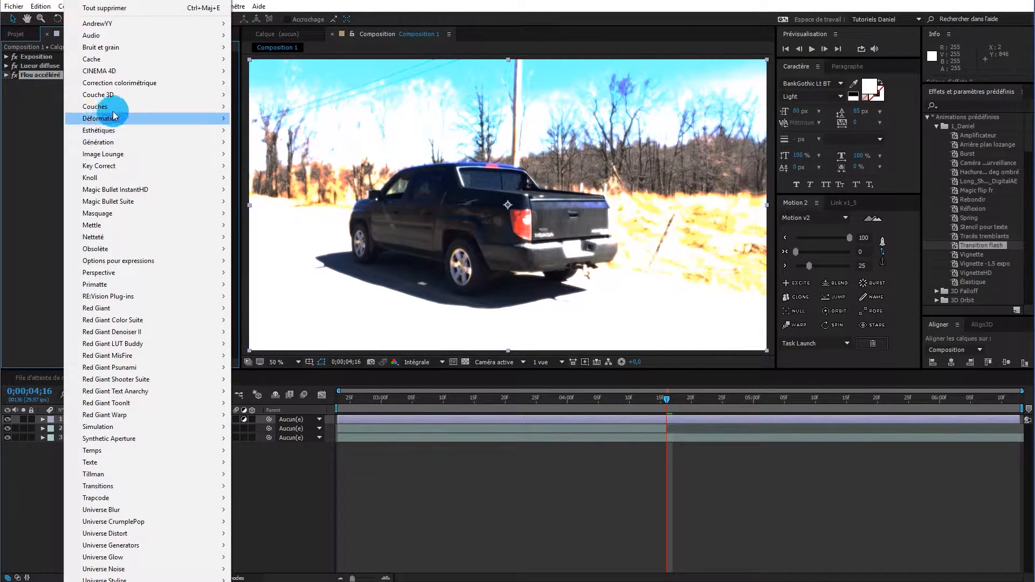
click(115, 122)
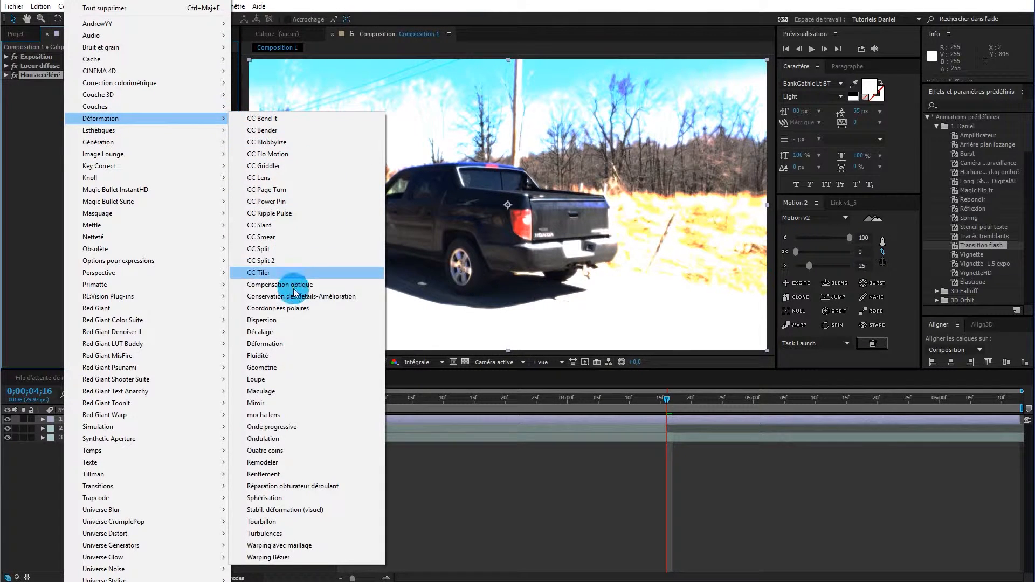
click(284, 367)
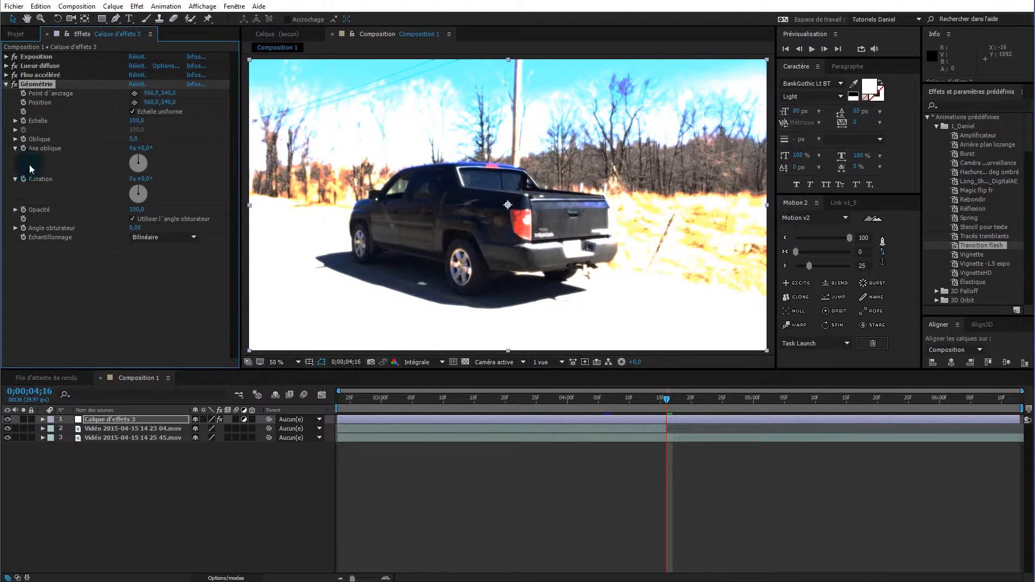
click(7, 85)
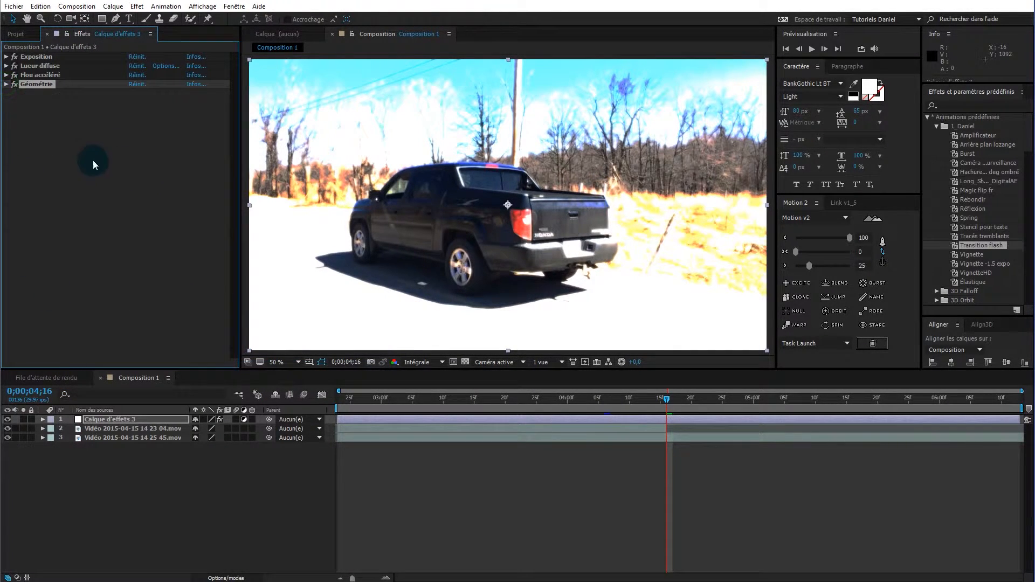
click(62, 123)
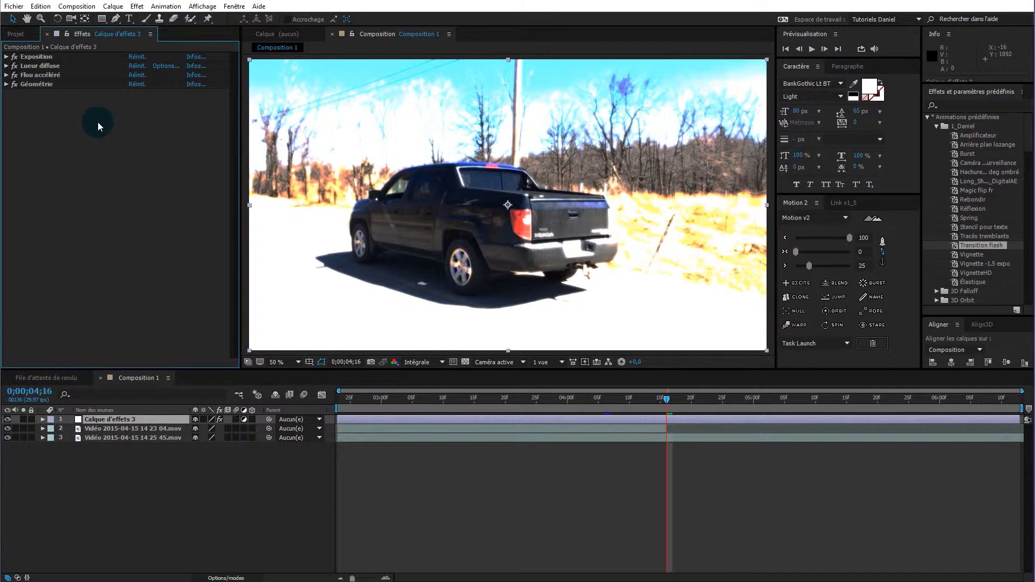
Create an Exposition keyframe for the Exposition effect at 0;00;04;06, ten frames before the cut, and collapse the effect
click(48, 99)
key(shift+Page_Up)
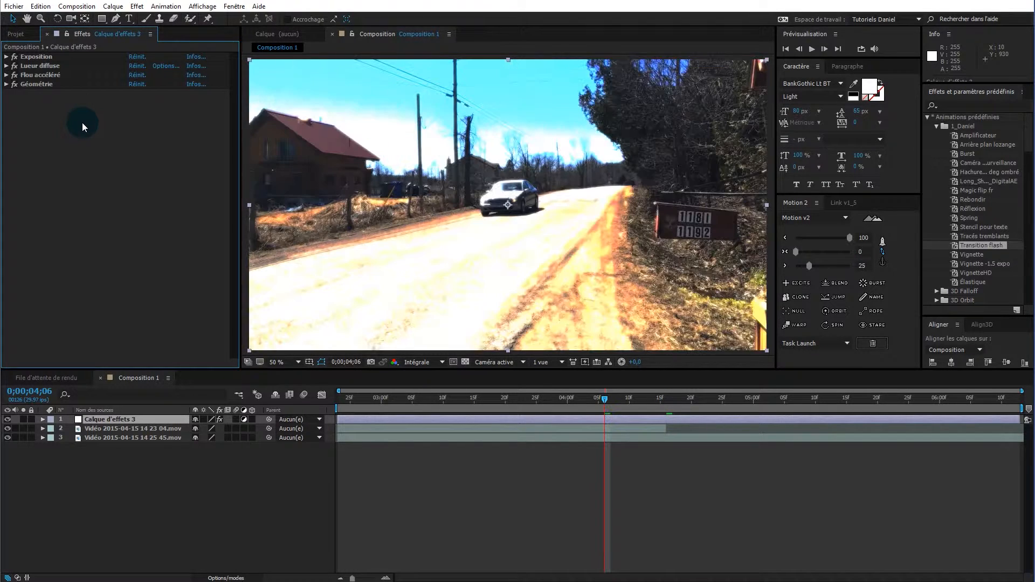
click(6, 57)
click(15, 75)
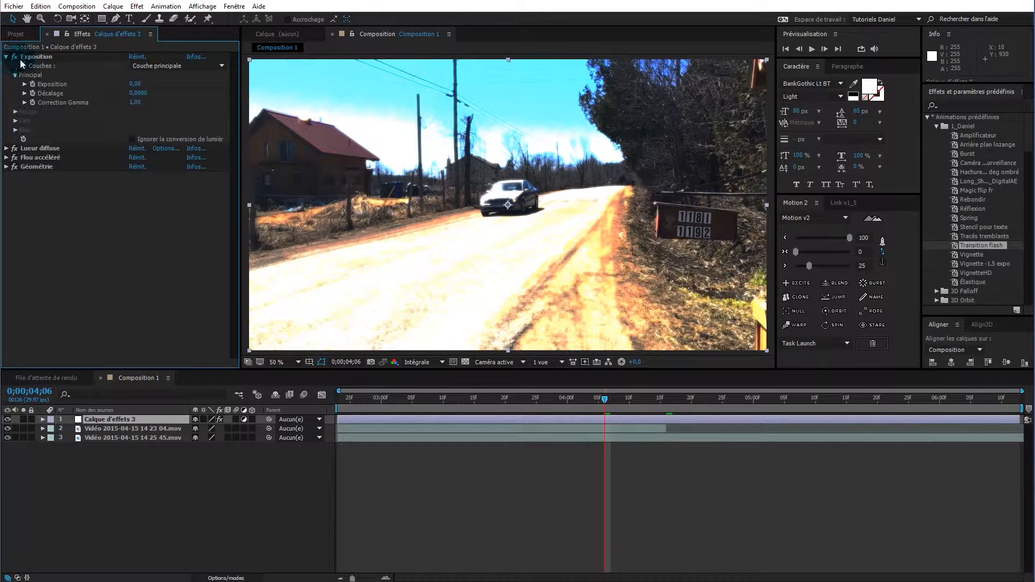
click(34, 85)
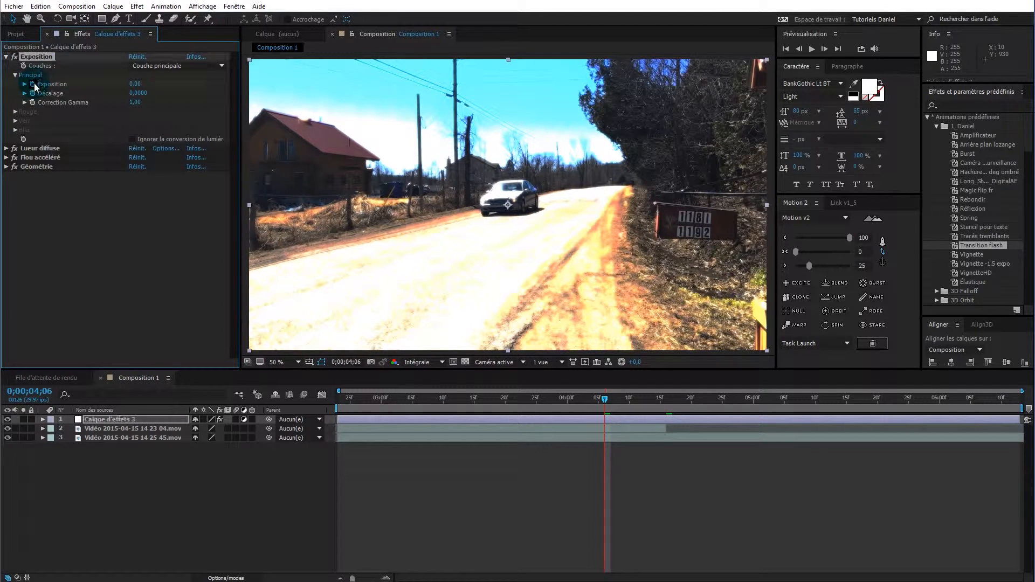
click(6, 58)
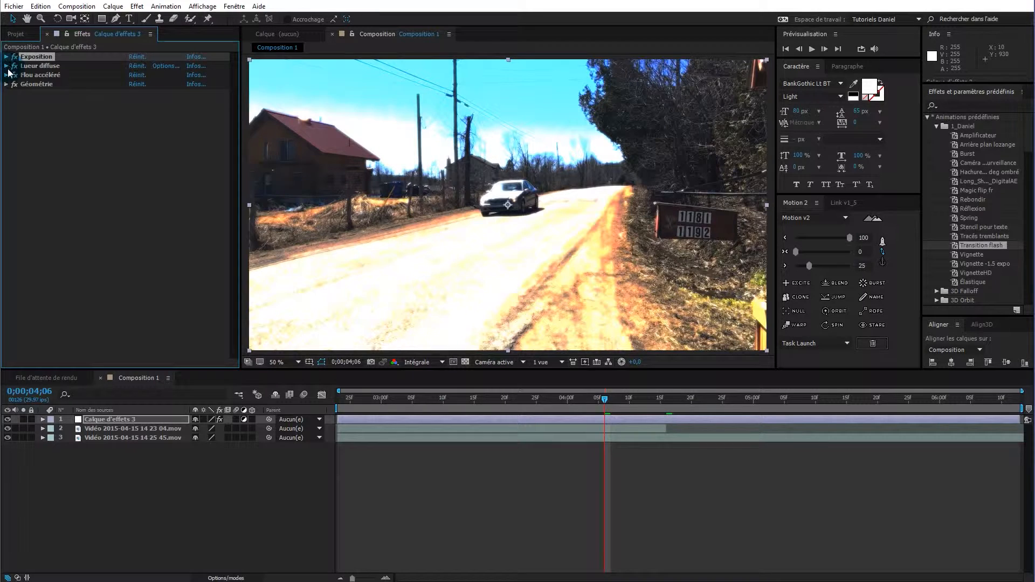
Keyframe the Seuil of Lueur diffuse at the current time with a value of 100% and collapse the effect
click(6, 66)
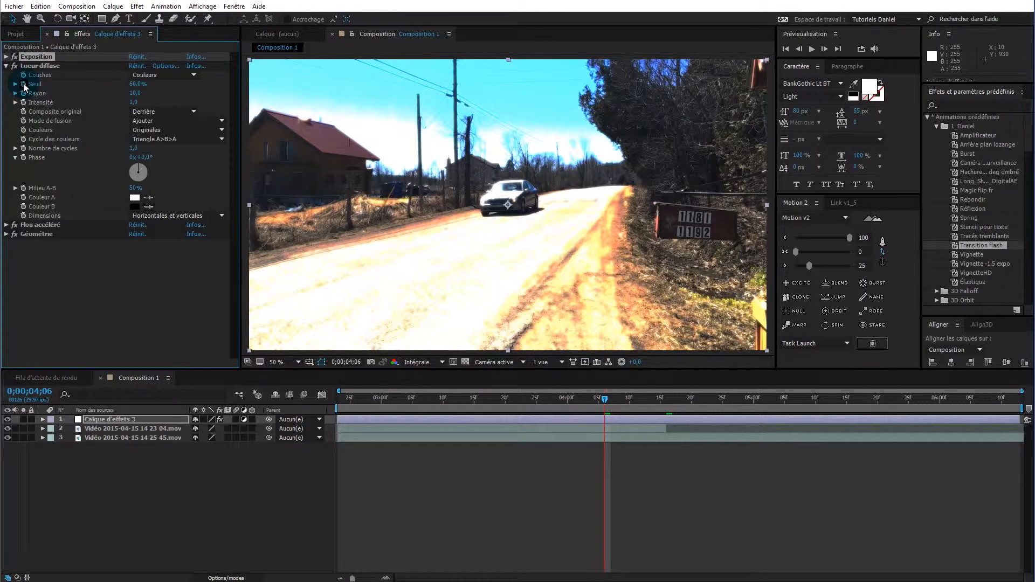
click(114, 87)
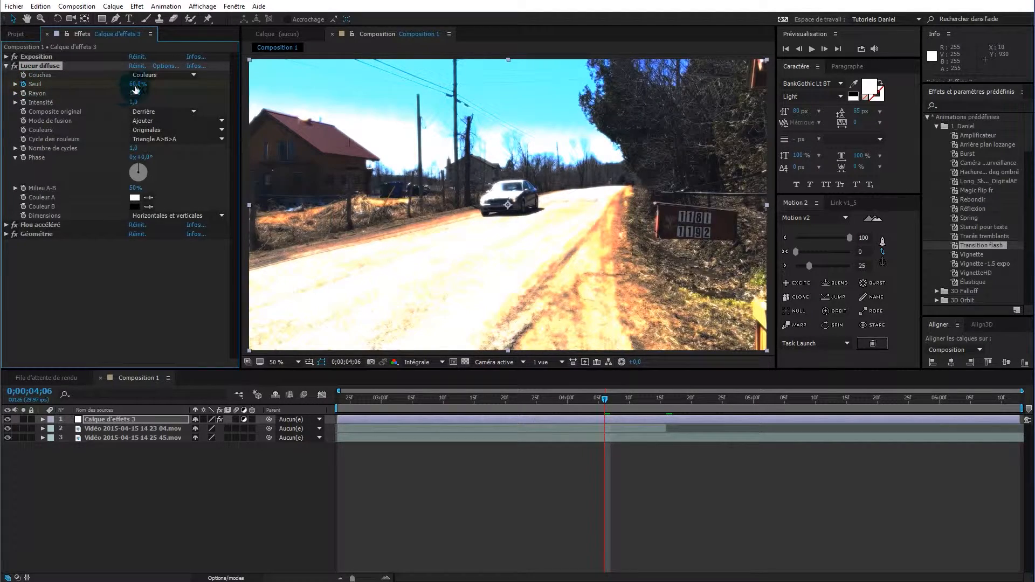
drag(135, 89, 212, 82)
click(252, 83)
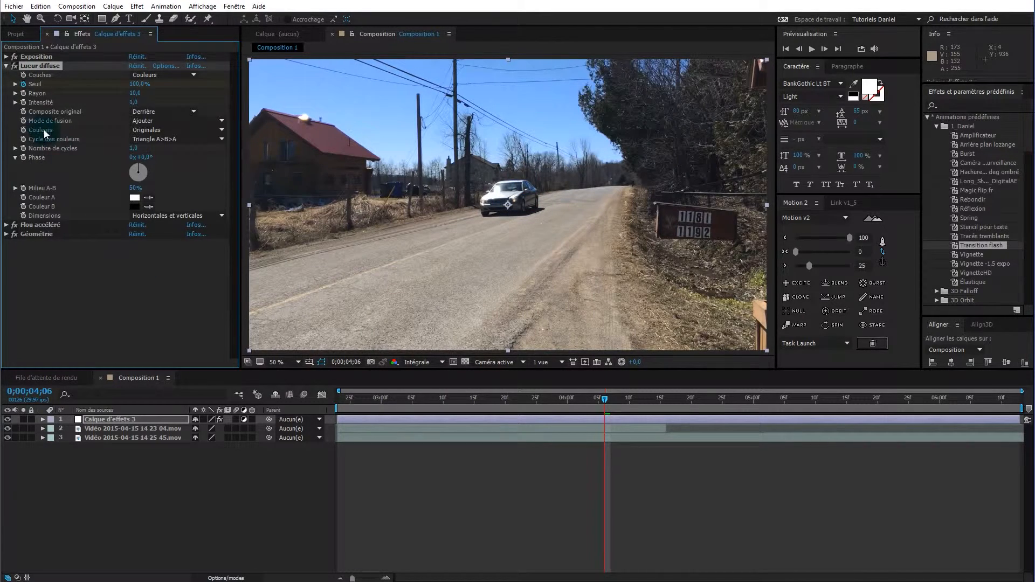
click(5, 66)
Enable Recopier les pixels du contour in Flou accéléré, keyframe its Intensité at the current time, and collapse the effect
click(5, 75)
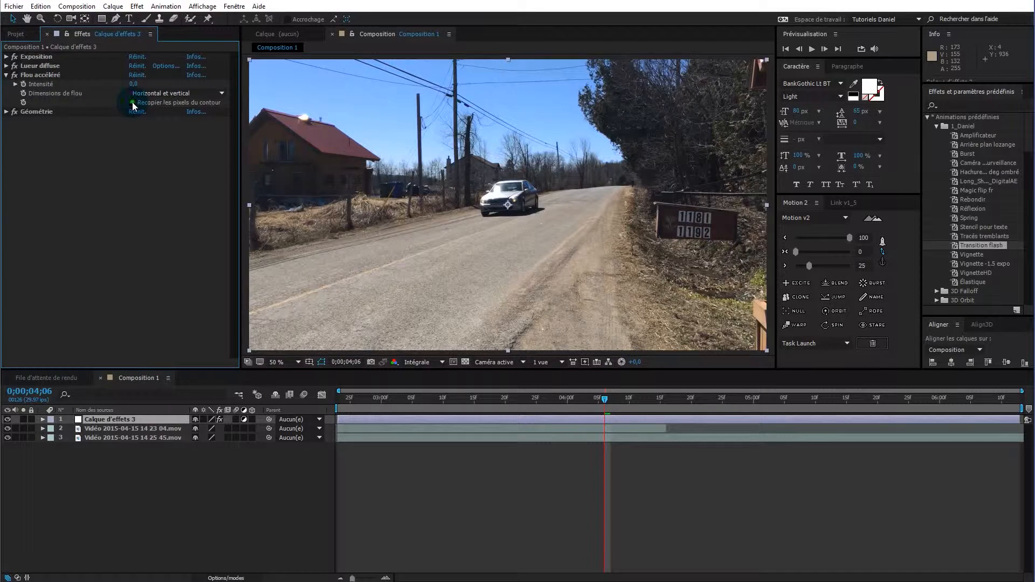
click(133, 103)
click(23, 85)
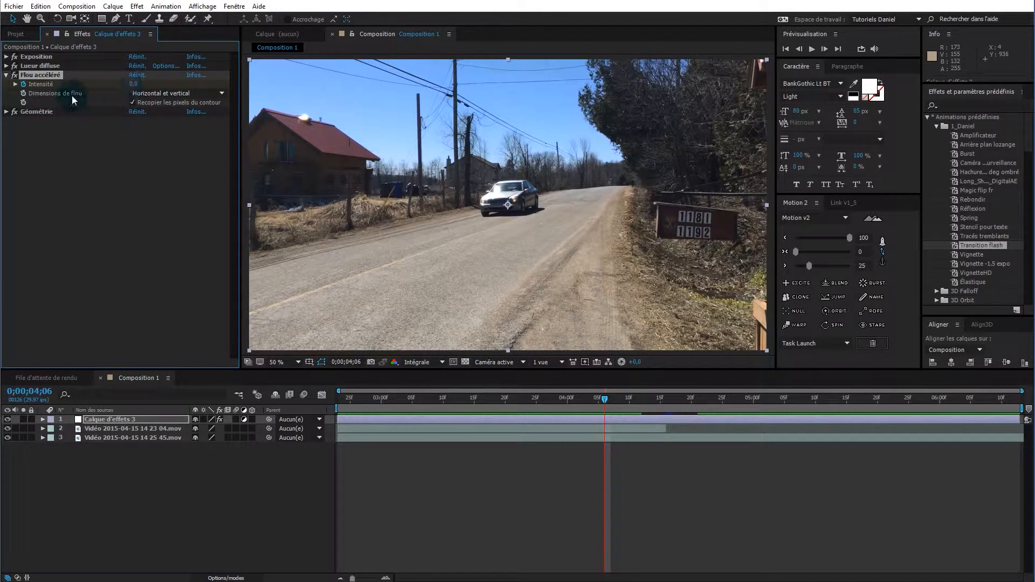
click(6, 75)
Keyframe the Echelle of the Géométrie effect at the current time and reveal the adjustment layer's keyframed properties in the timeline
click(7, 84)
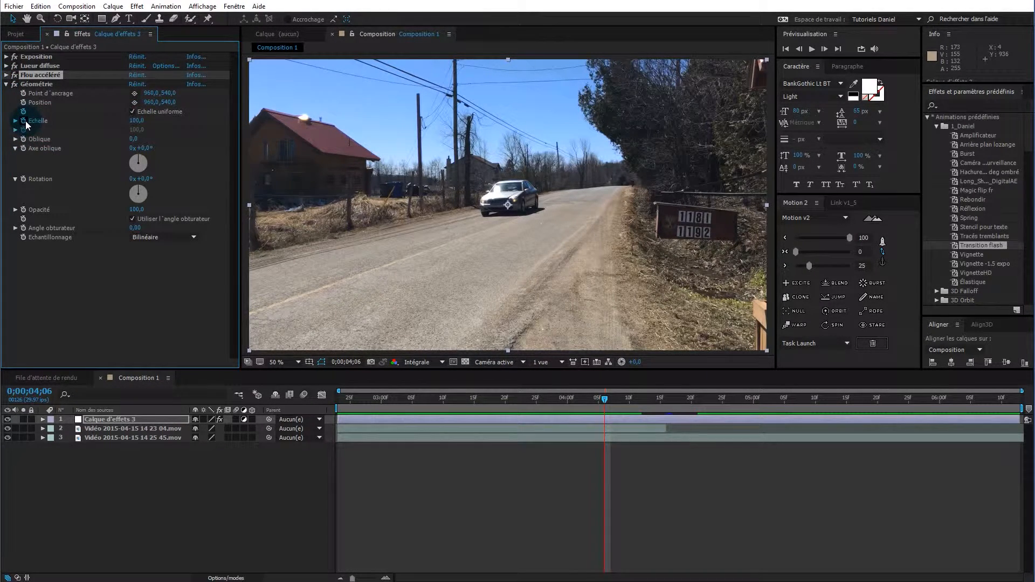
click(24, 121)
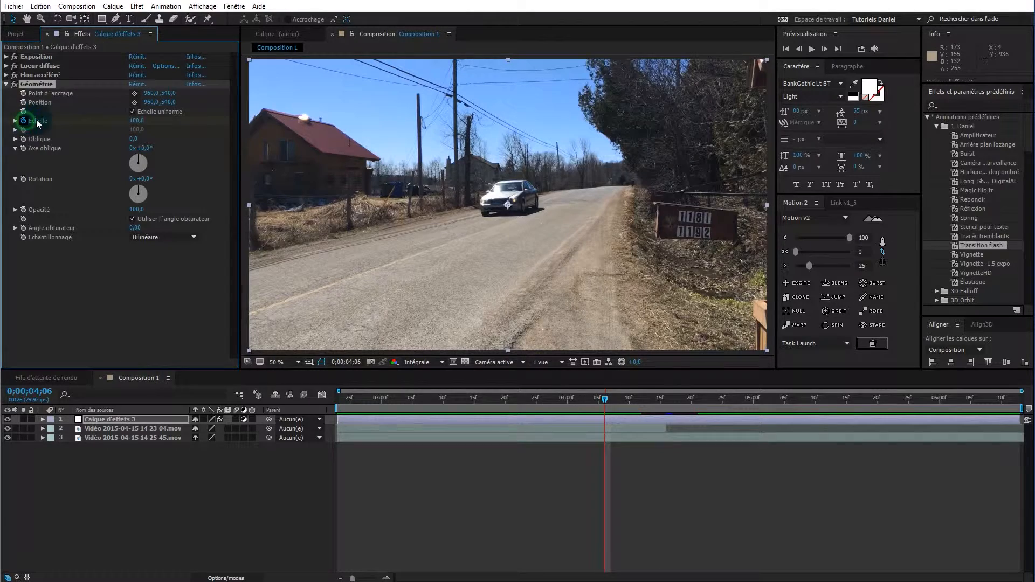
click(7, 84)
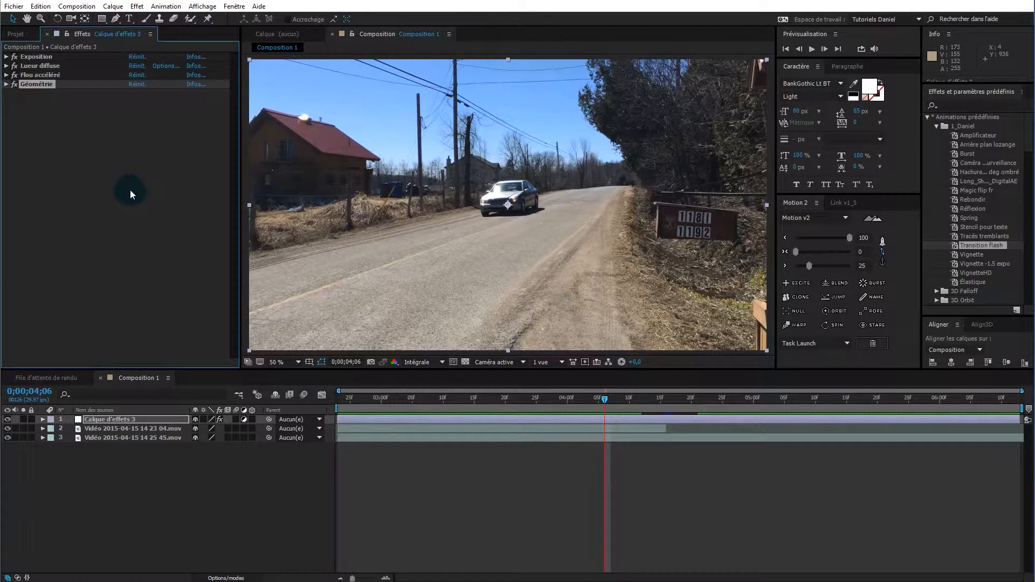
click(127, 319)
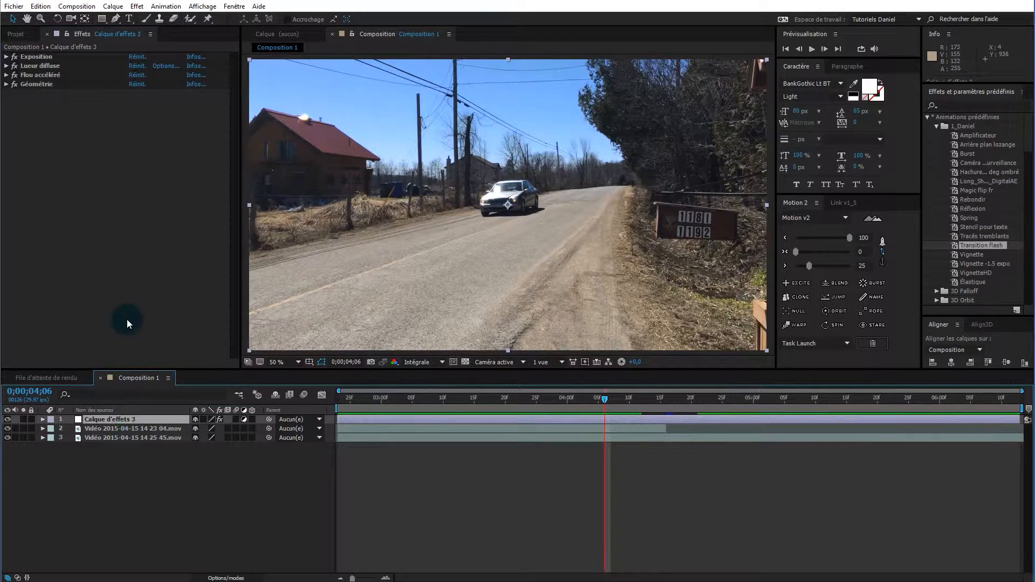
key(u)
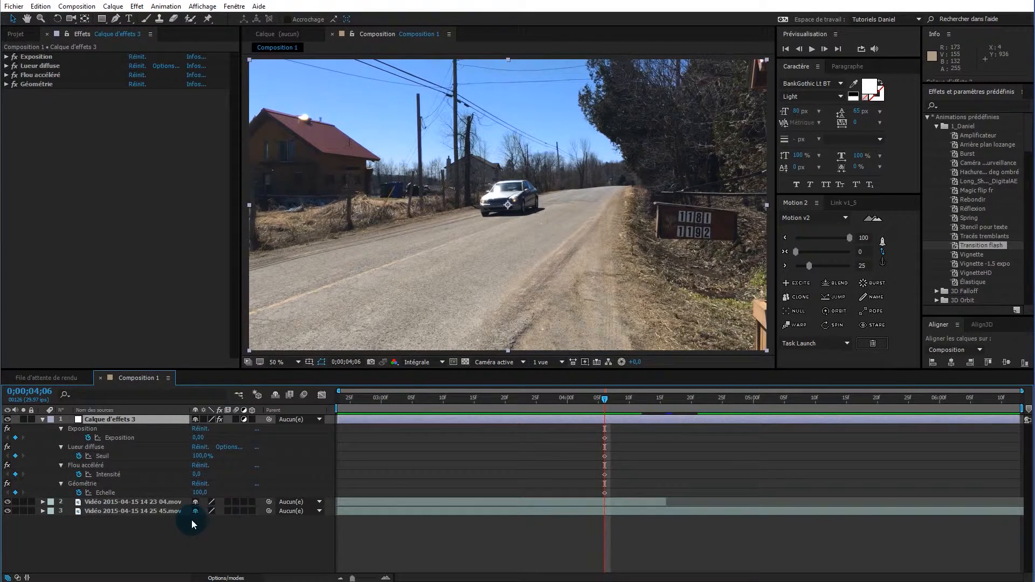
Add unchanged-value keyframes for Exposition, Seuil, Intensité and Echelle at 0;00;04;26, ten frames after the cut
click(615, 421)
key(space)
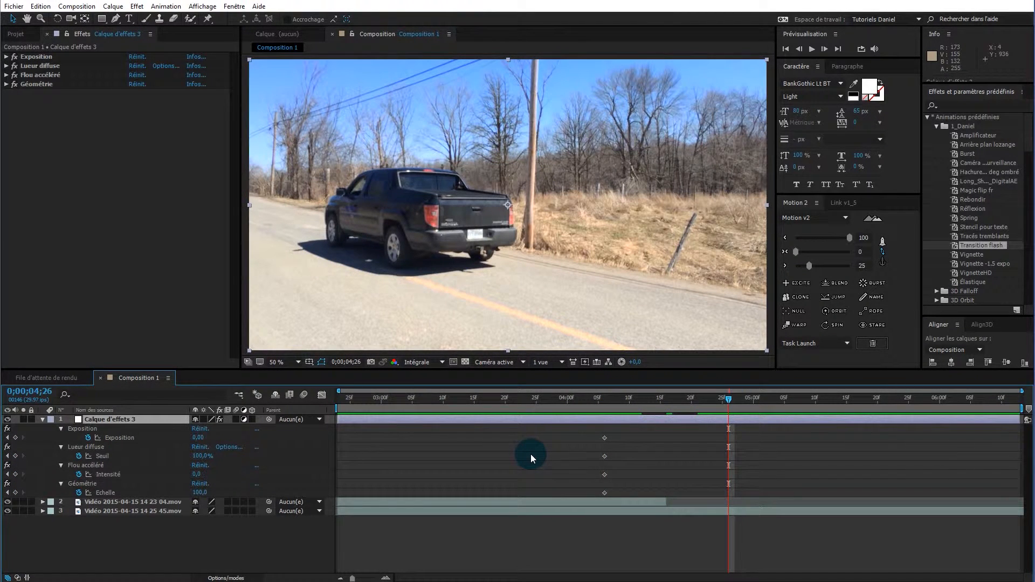
click(15, 438)
click(16, 456)
click(16, 475)
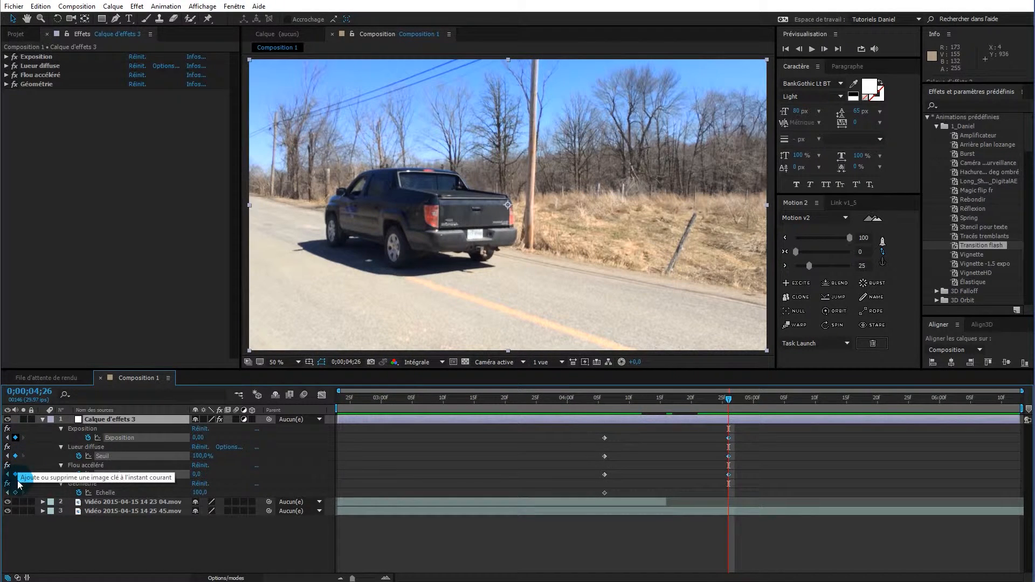
click(16, 493)
click(786, 438)
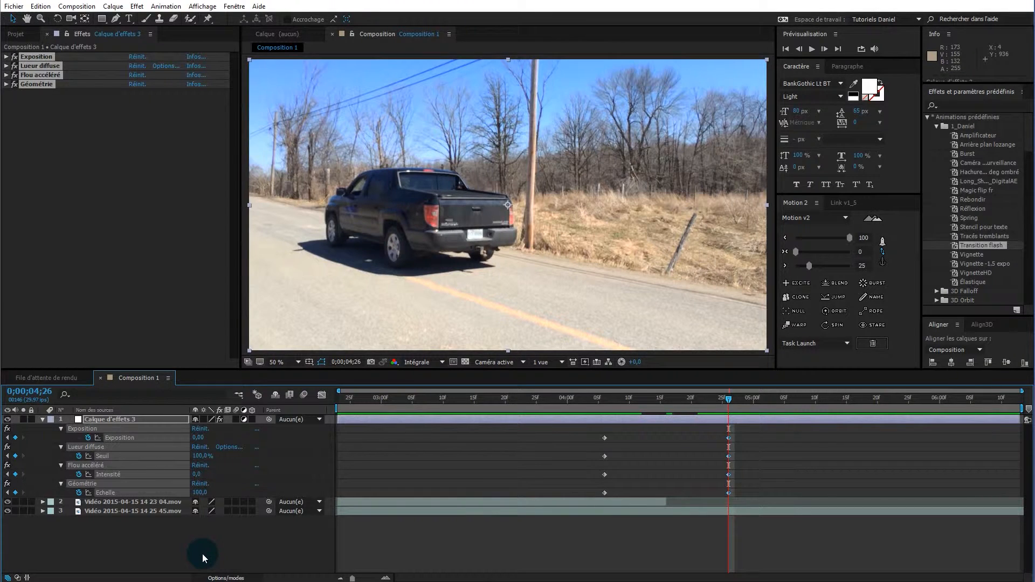
At the cut, 0;00;04;16, set Exposition to 3,62 and the Seuil of Lueur diffuse to 18%
key(shift+Page_Up)
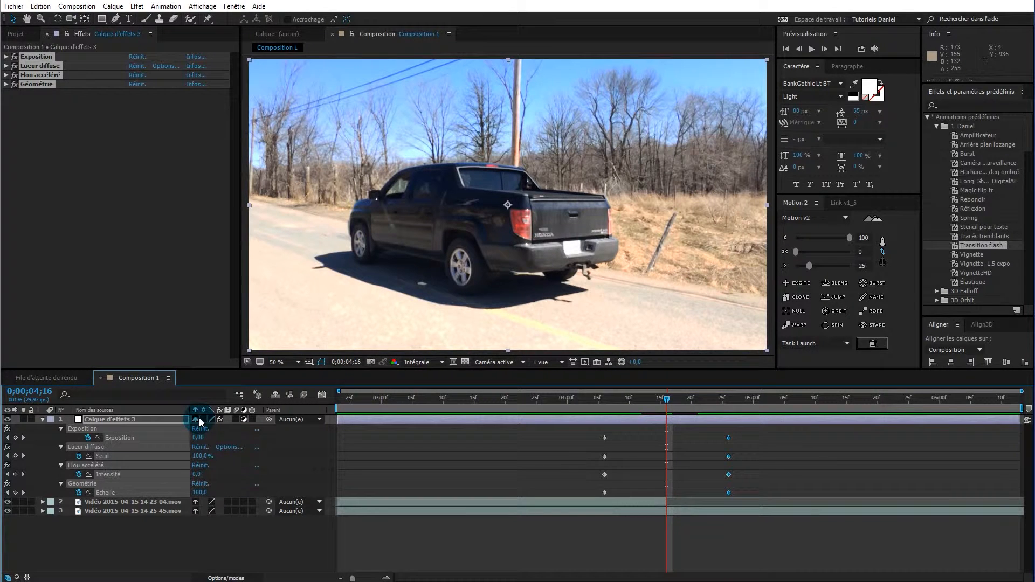
click(231, 547)
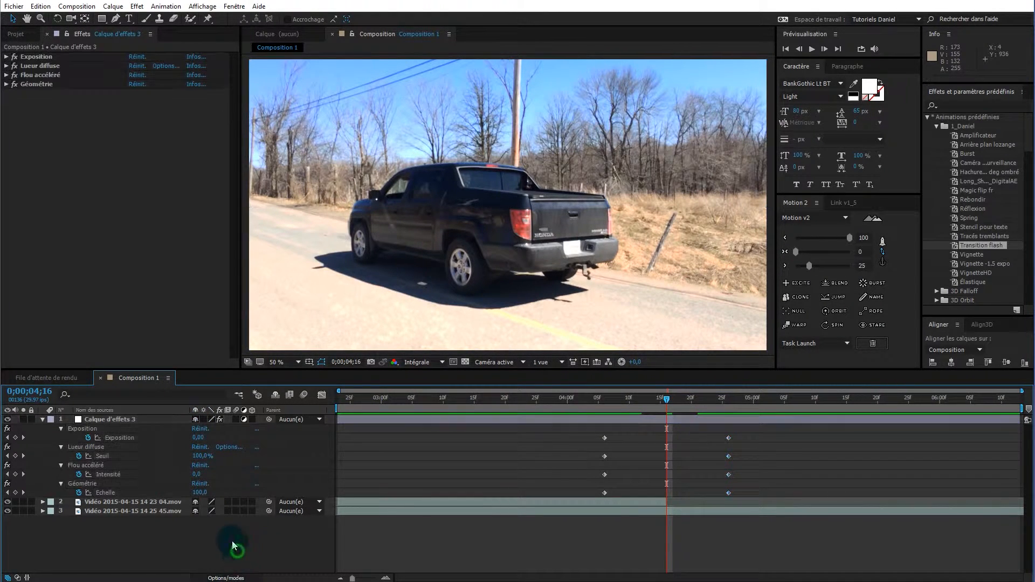
click(198, 437)
drag(199, 437, 388, 438)
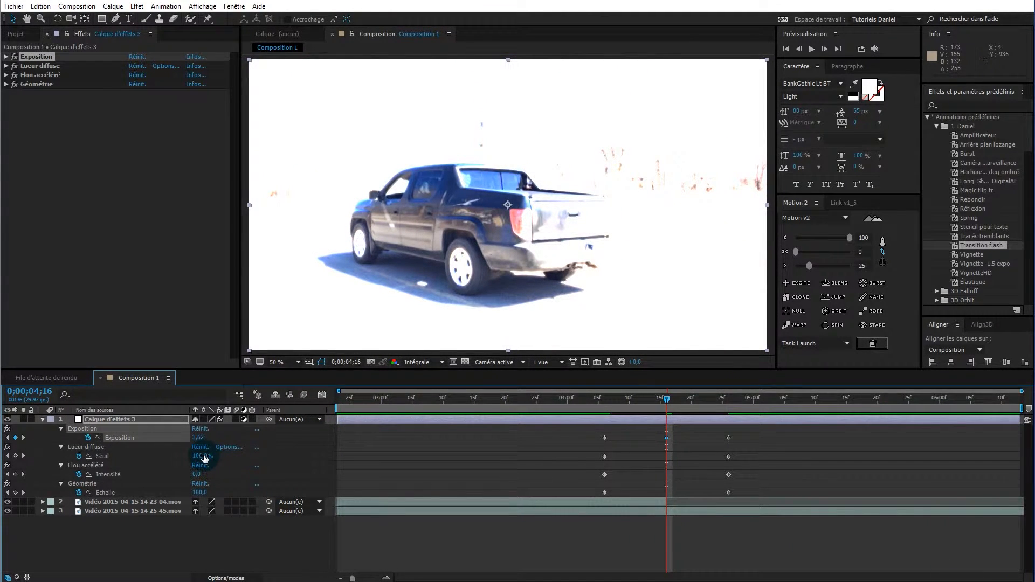
drag(203, 456, 97, 462)
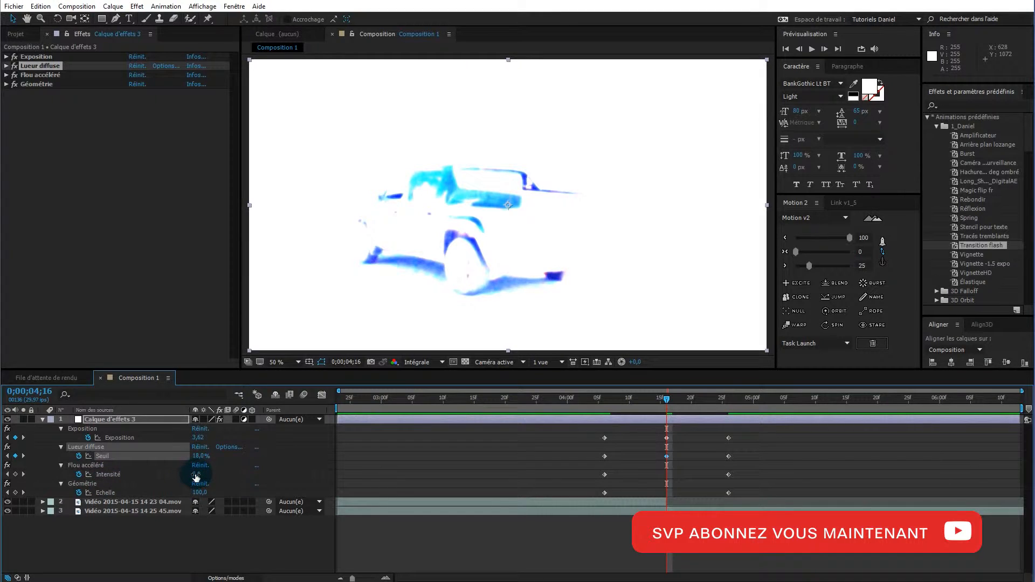
At the cut, set the Intensité of Flou accéléré to 40 and the Echelle of Géométrie to 110
drag(196, 474, 218, 474)
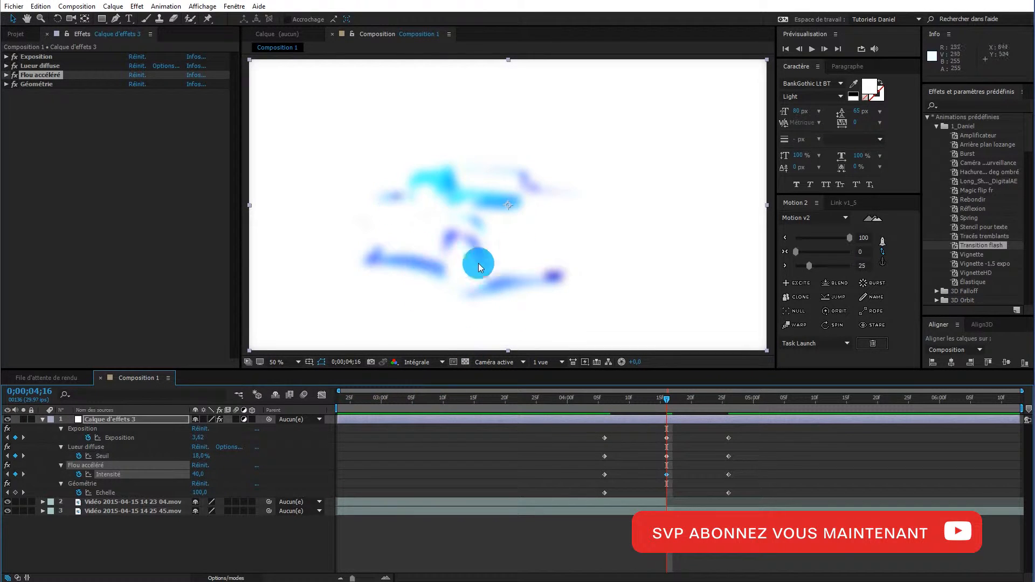
click(199, 492)
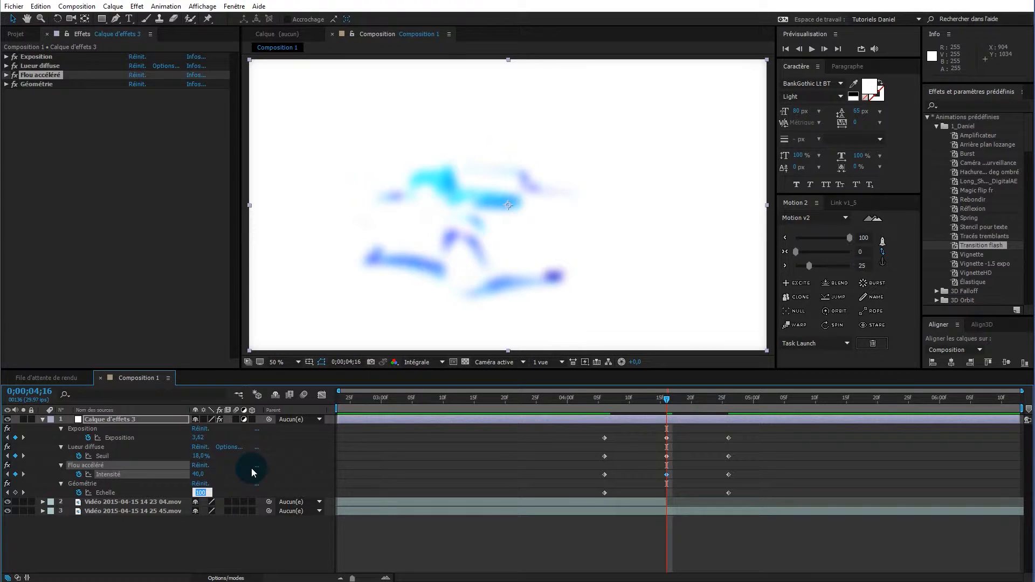
text(110)
key(Return)
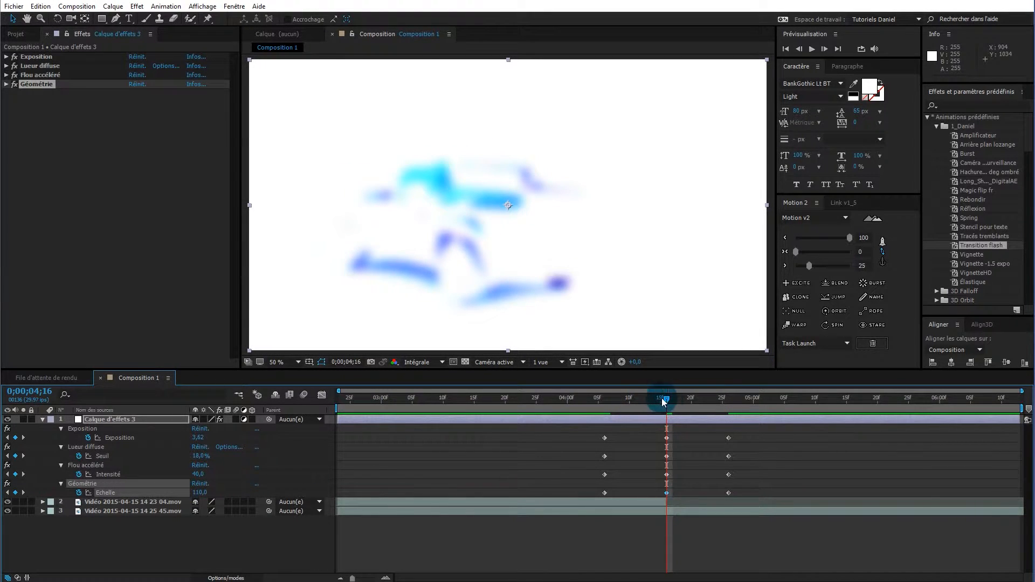
Play back the composition from 0;00;02;23 past the cut to review the flash transition
drag(666, 401, 311, 405)
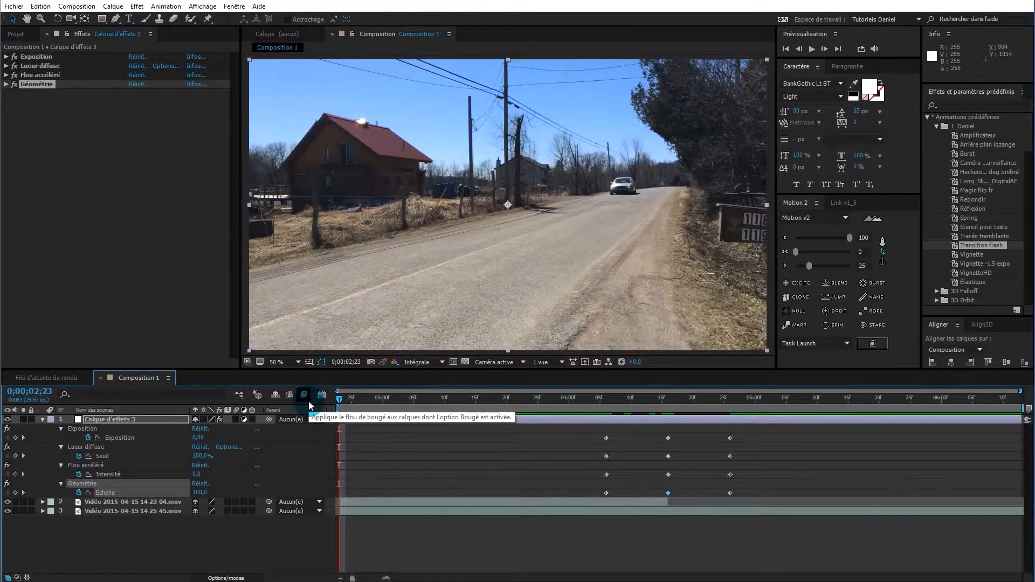
key(space)
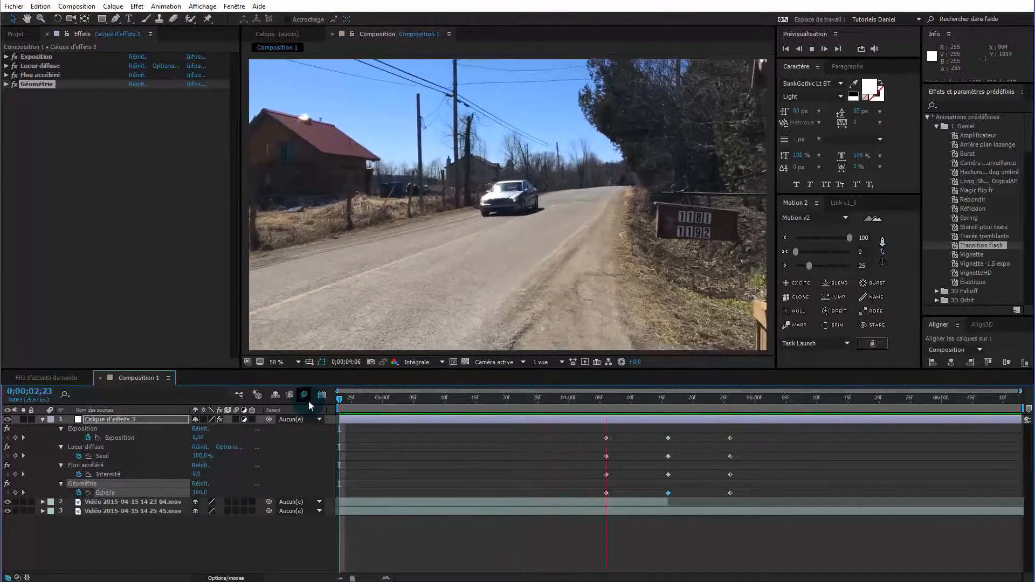
key(space)
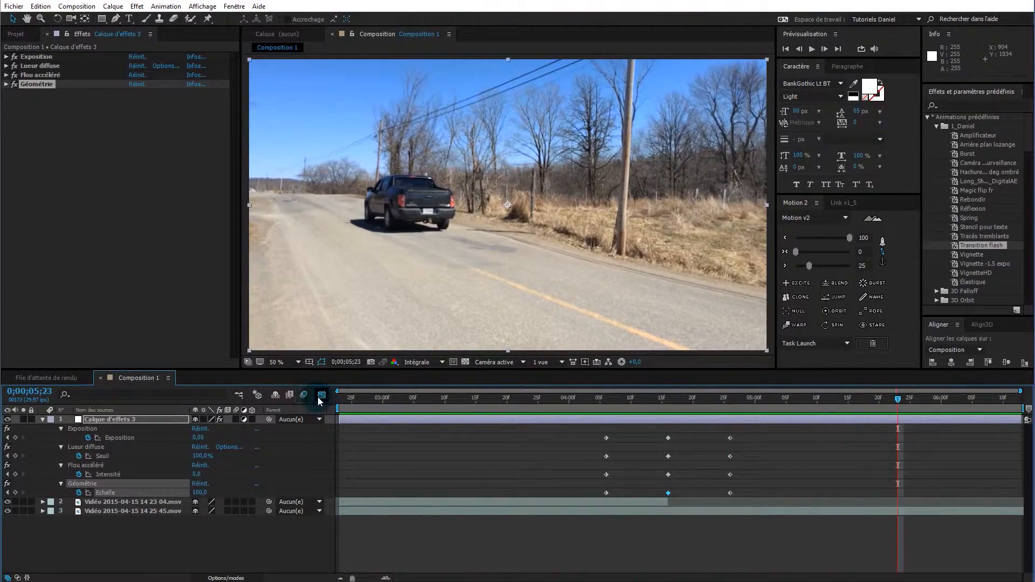
Shorten the flash by moving the first keyframes of all four effects to 0;00;04;11 and the last ones to 0;00;04;21
click(8, 438)
click(8, 438)
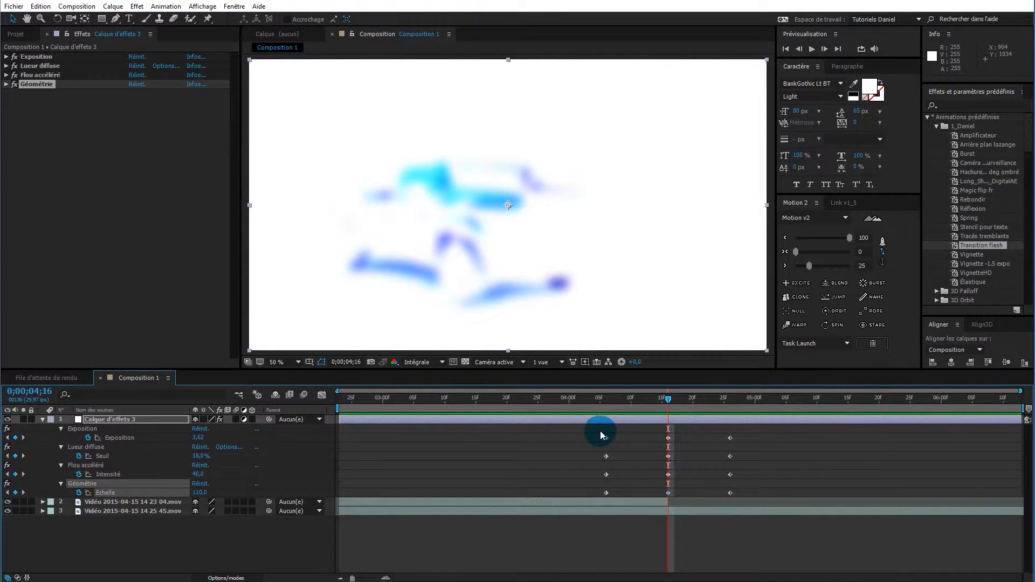
key(Page_Up)
key(Page_Up)
key(Page_Up)
key(Page_Up)
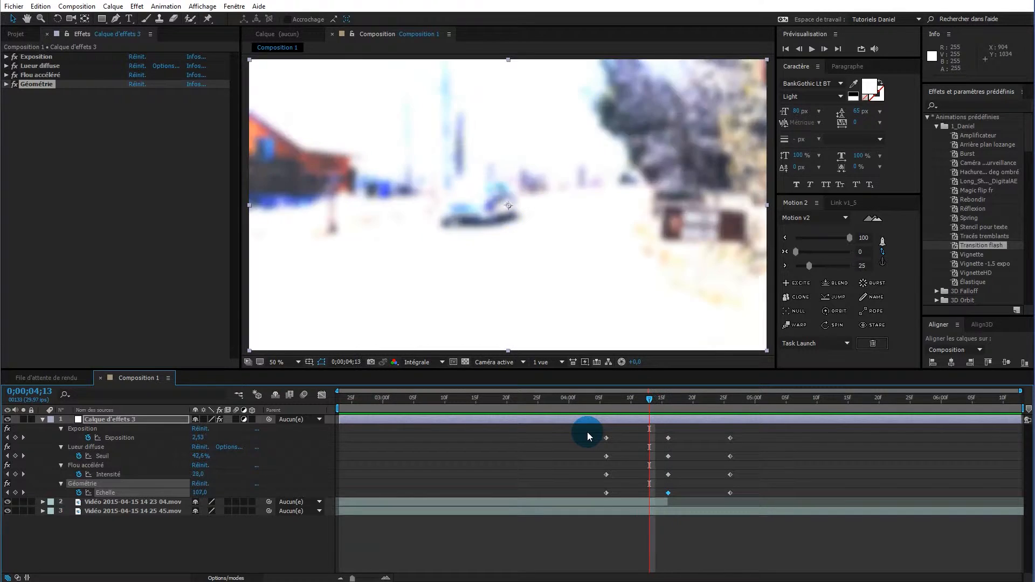
key(Page_Up)
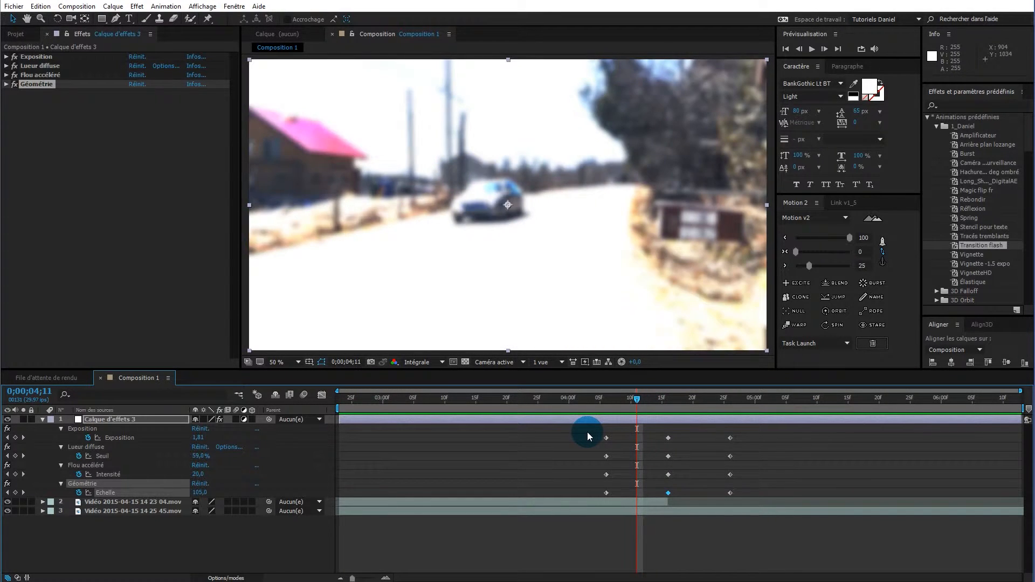
drag(596, 436, 636, 494)
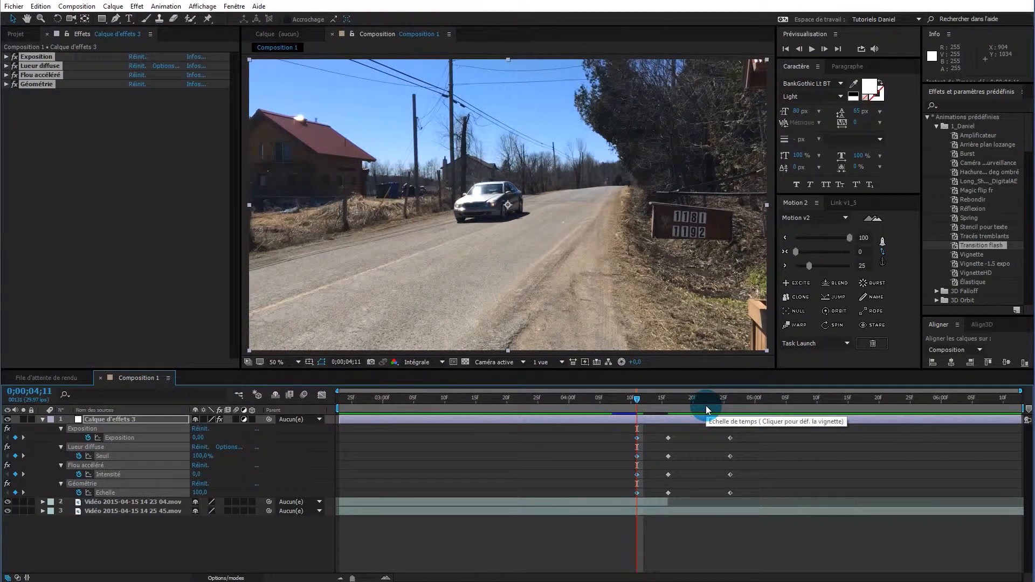
key(shift+Page_Down)
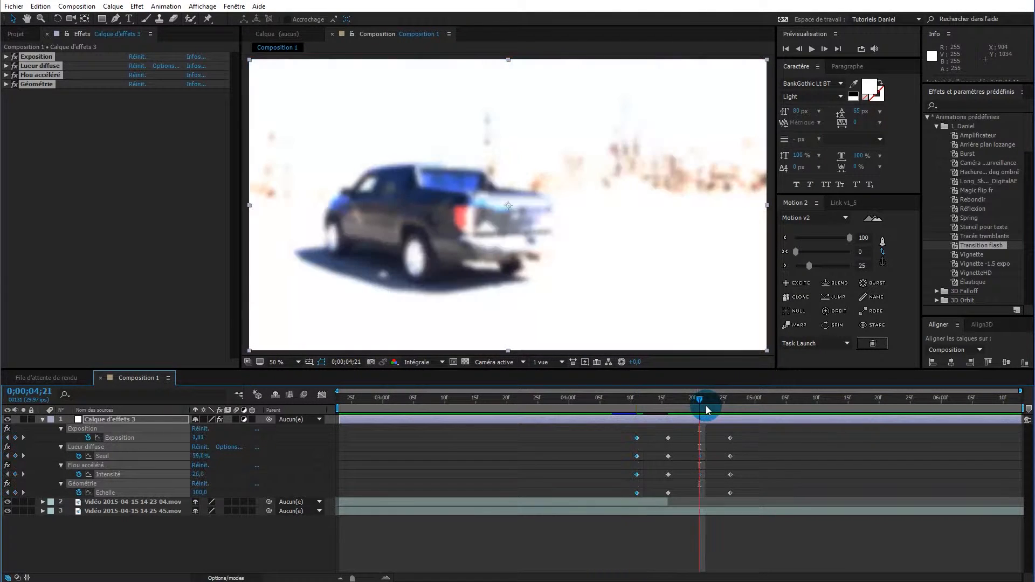
drag(733, 427, 702, 498)
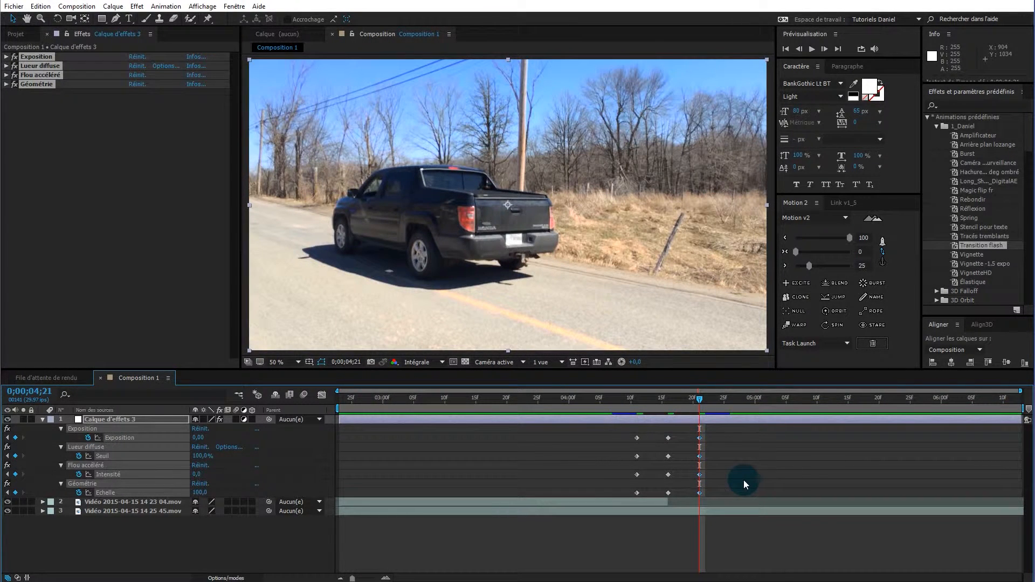
Preview the shortened flash transition from 0;00;02;23 and stop playback after the cut
drag(562, 408, 557, 401)
key(space)
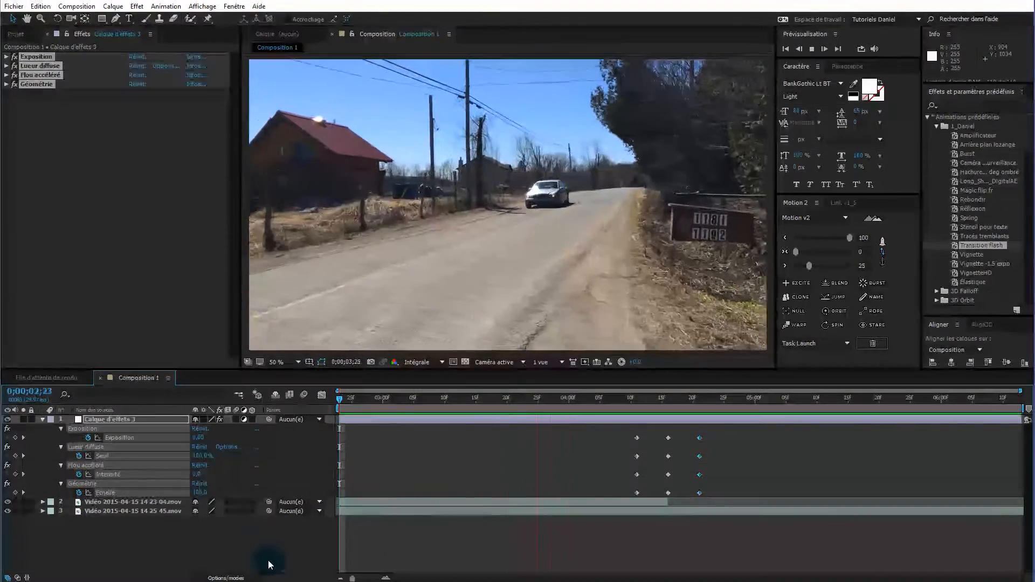
click(268, 562)
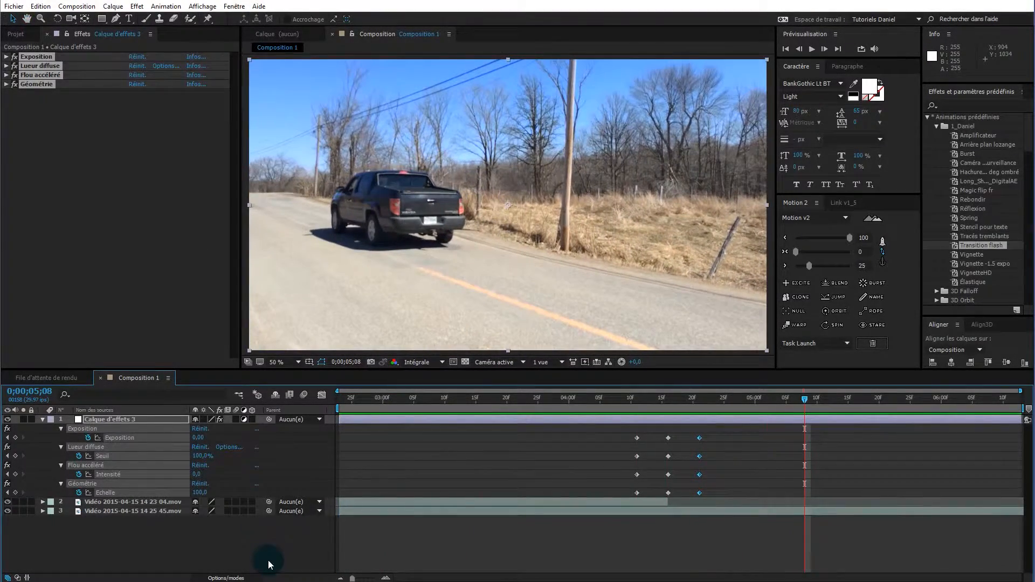
Select the Exposition, Lueur diffuse, Flou accéléré and Géométrie effects of Calque d'effets 3 together with their keyframed properties
click(698, 427)
drag(700, 402, 624, 406)
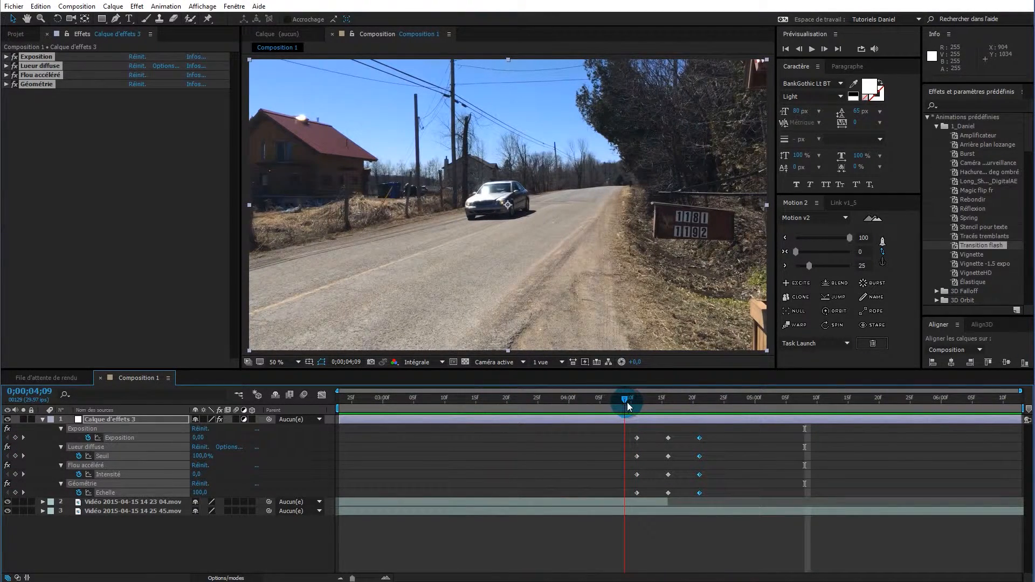
key(alt+bracketright)
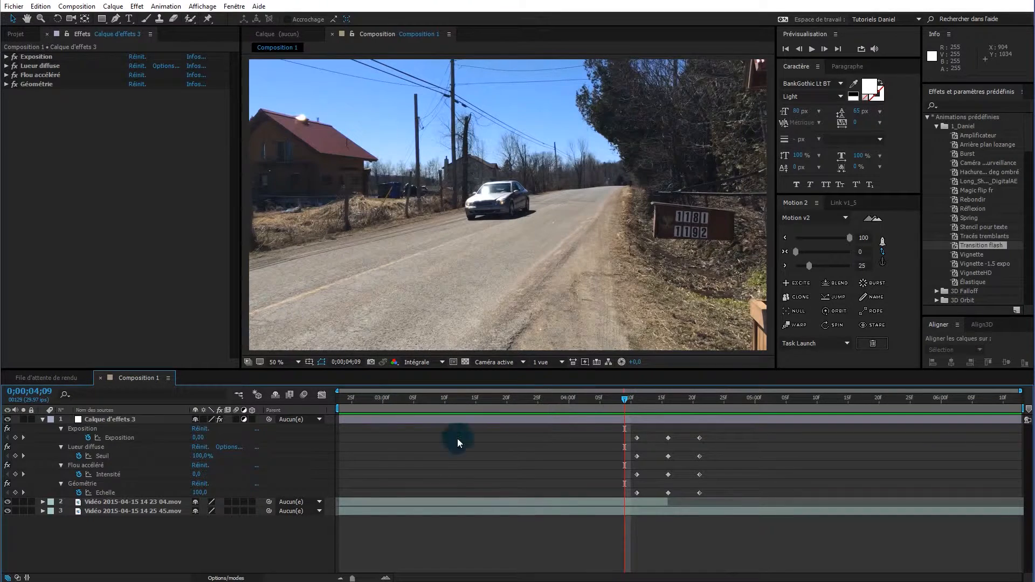
click(115, 419)
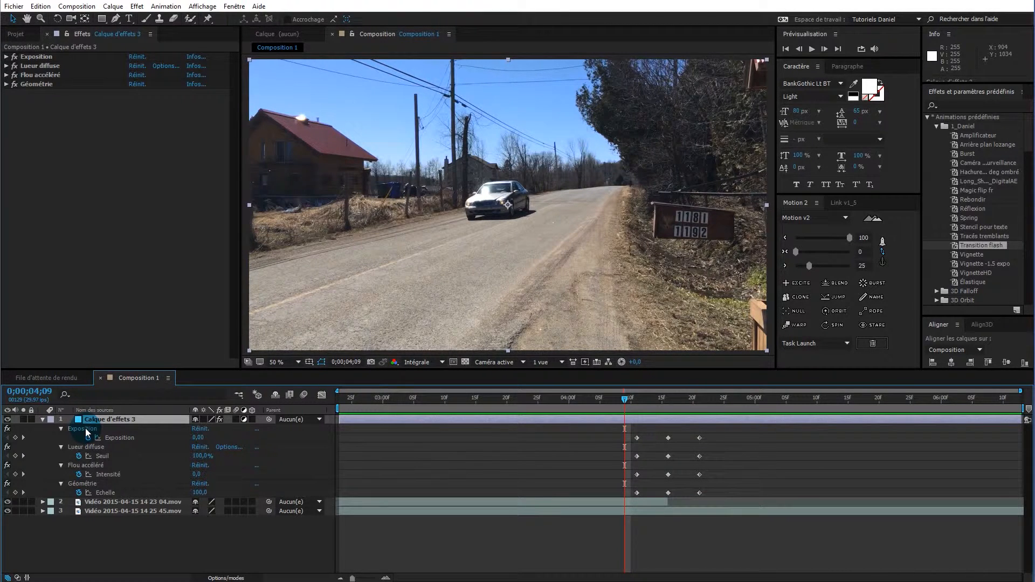
click(85, 428)
click(124, 438)
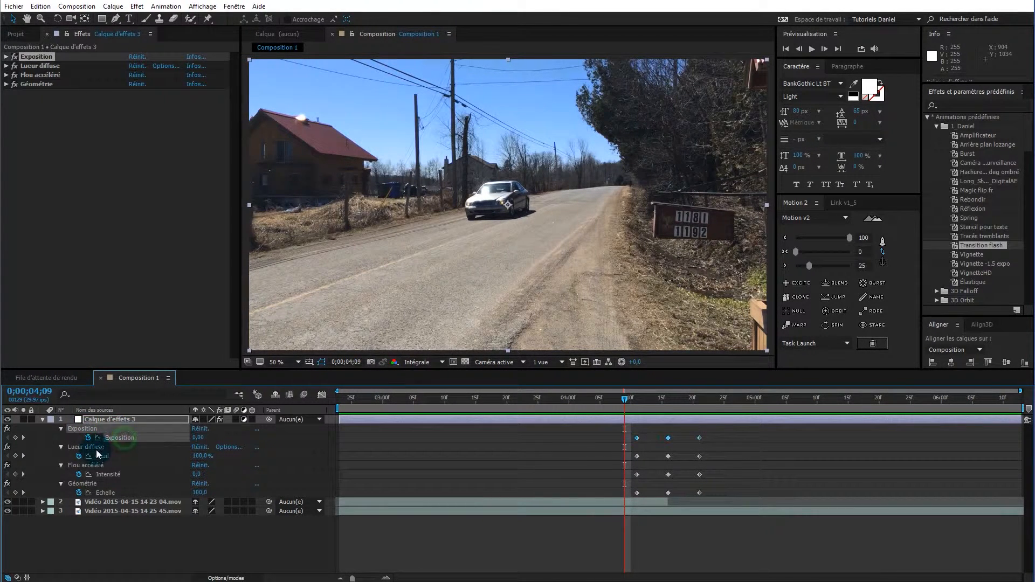
shift+click(94, 447)
shift+click(106, 457)
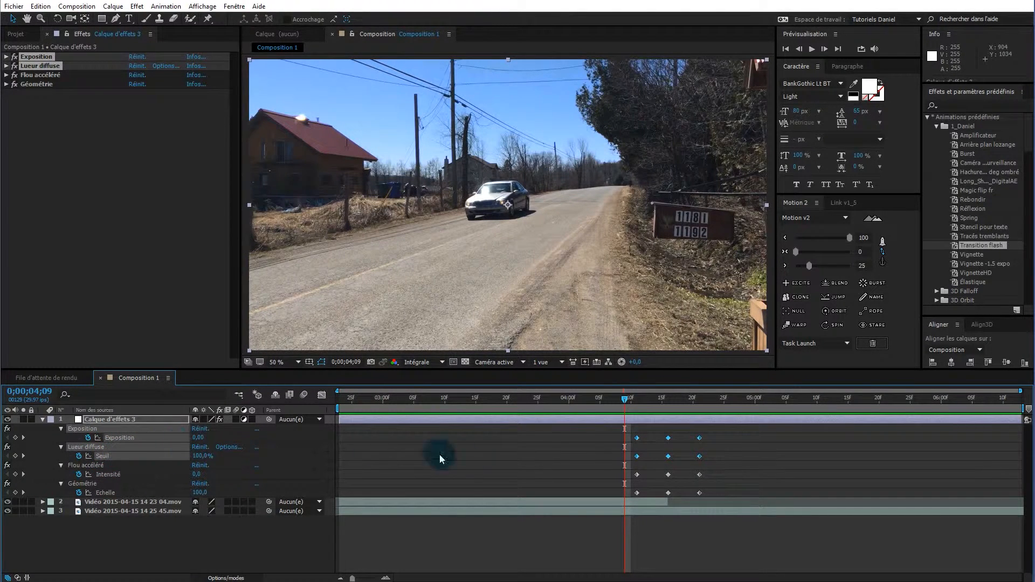
shift+click(103, 465)
shift+click(105, 474)
shift+click(105, 484)
shift+click(114, 492)
Start saving the selected effects as an animation preset and browse to the Presets folder in Adobe After Effects CC 2015\Support Files
click(168, 6)
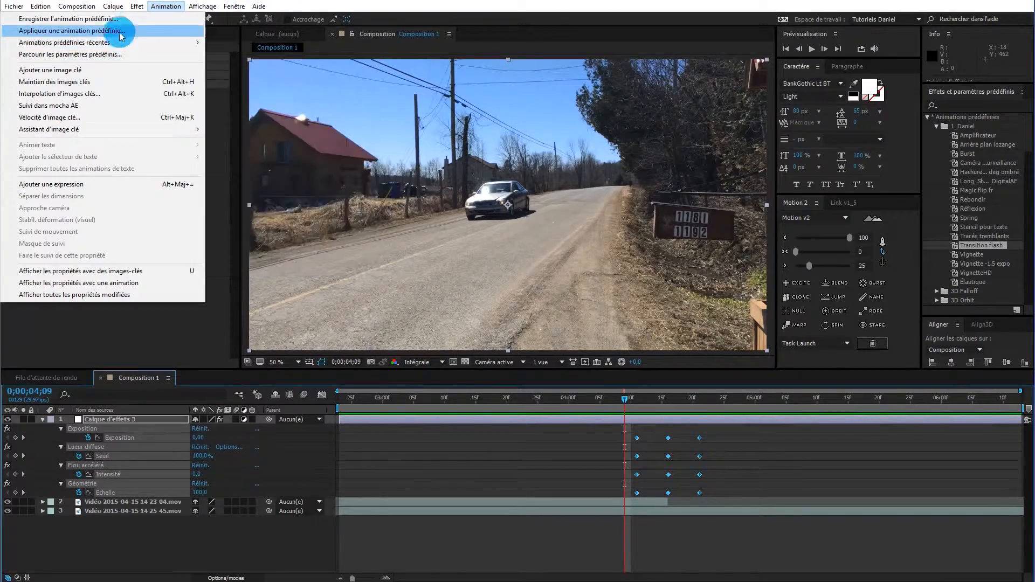
click(106, 20)
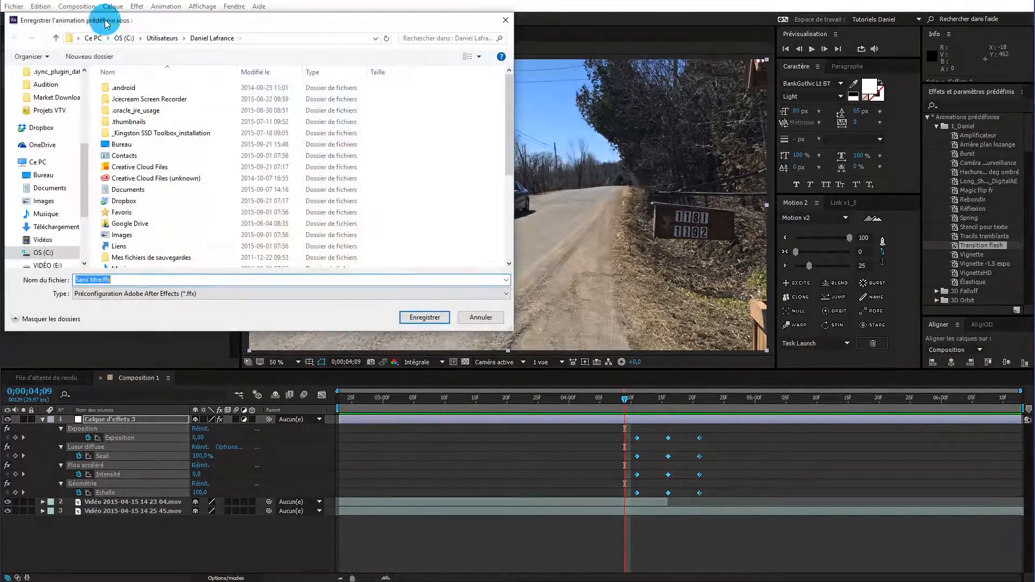
drag(504, 138, 506, 232)
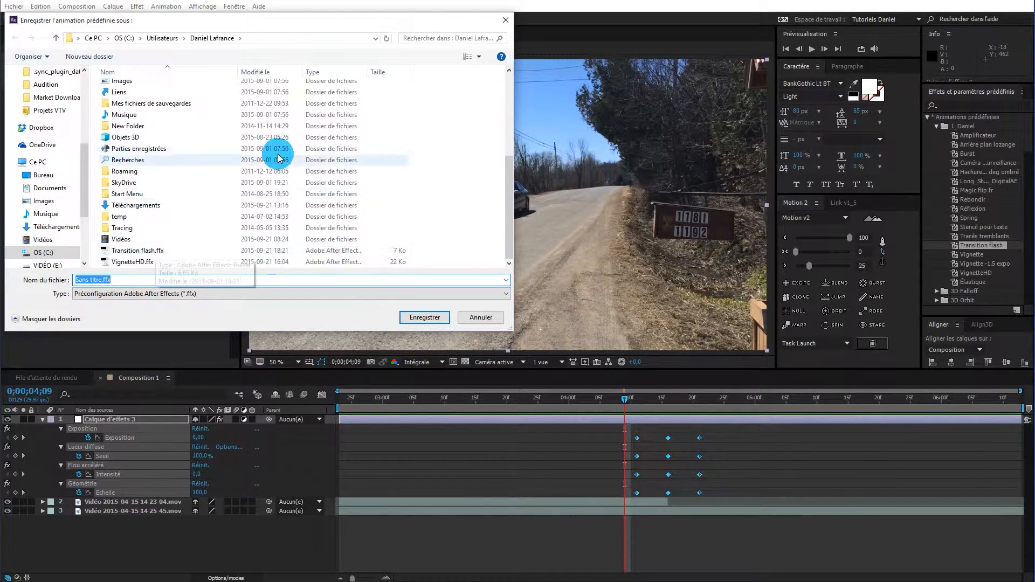
click(40, 255)
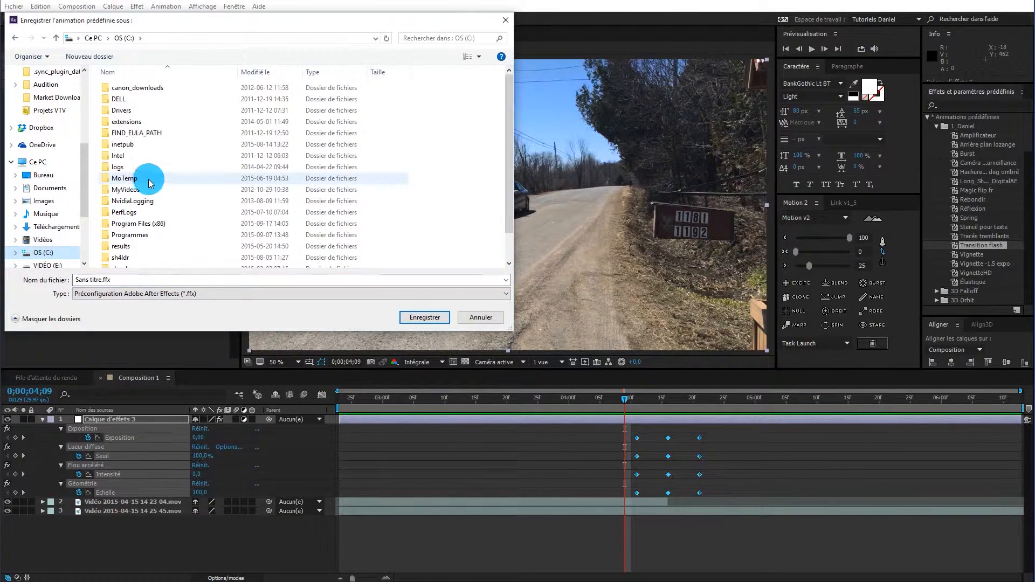
double_click(147, 237)
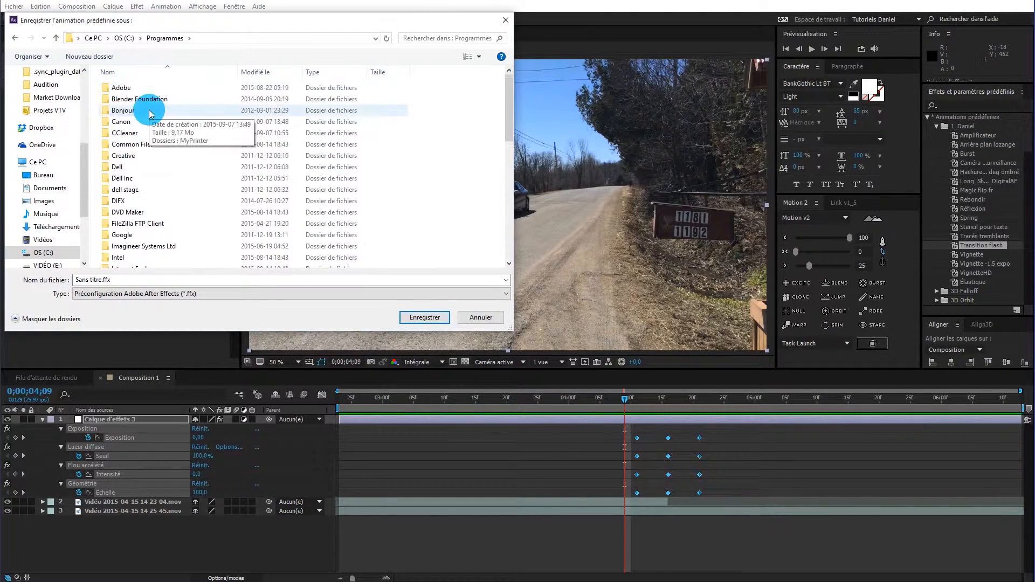
double_click(118, 87)
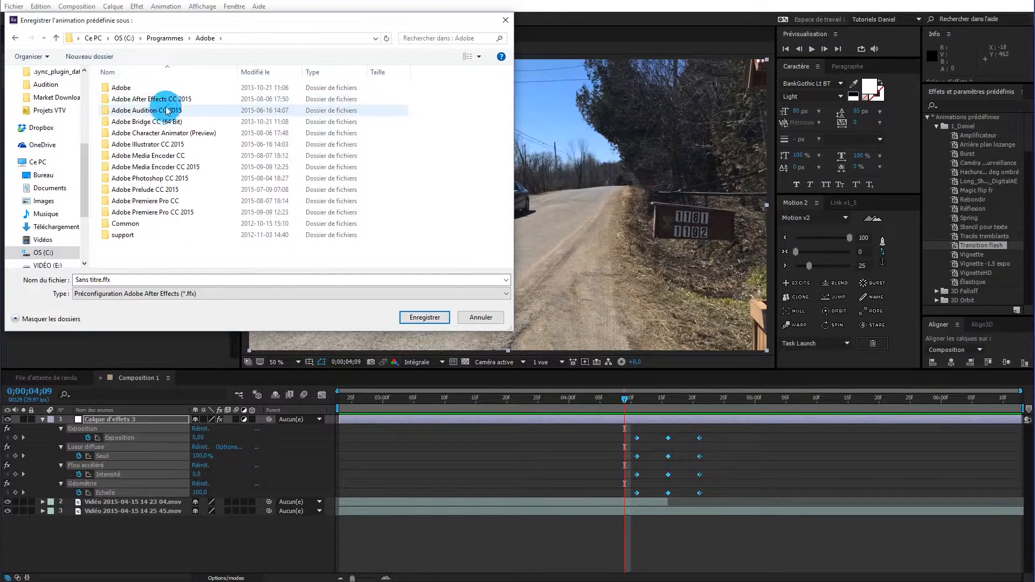
click(180, 101)
double_click(179, 100)
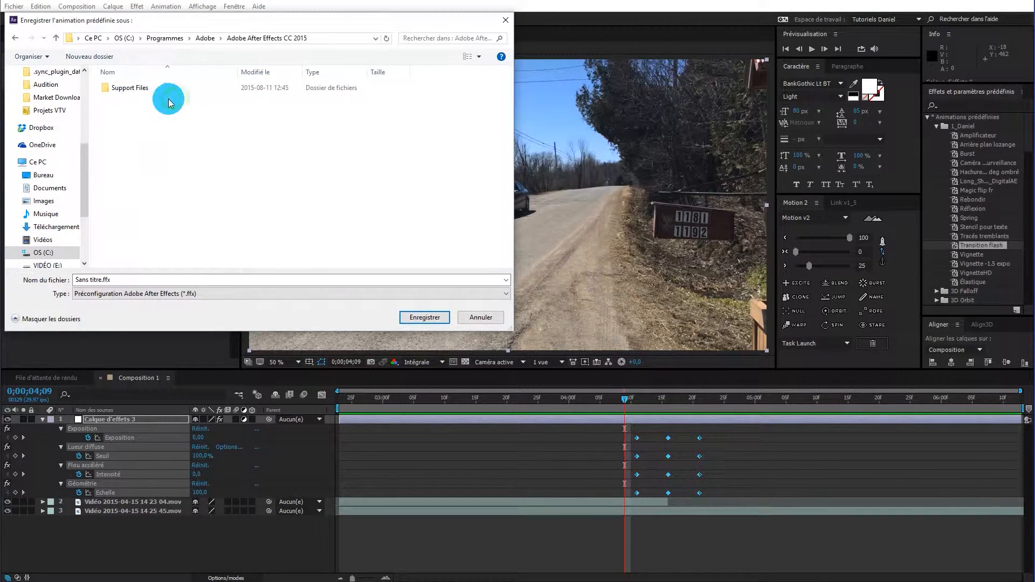
double_click(135, 87)
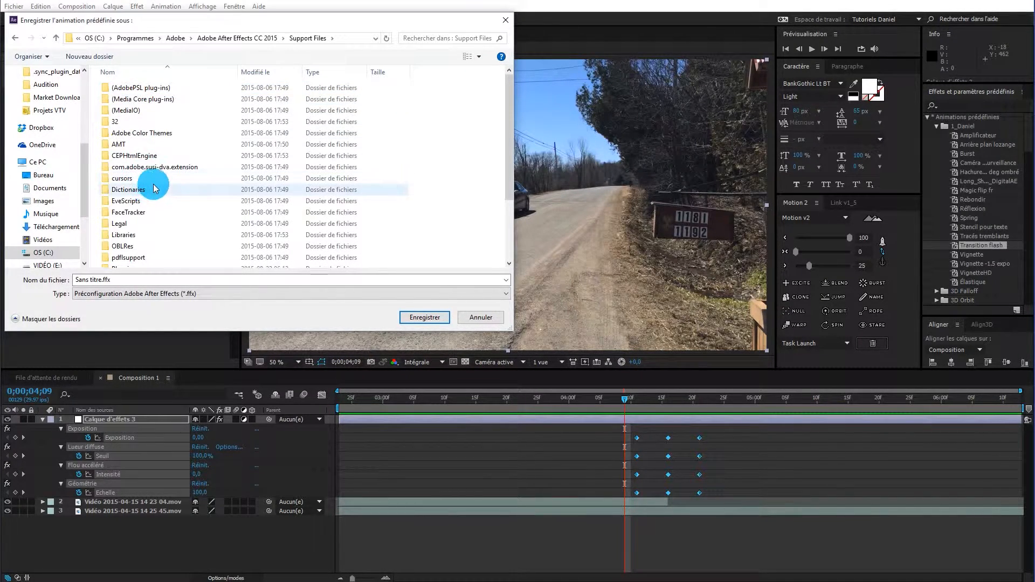
scroll(140, 187, down, 3)
double_click(123, 206)
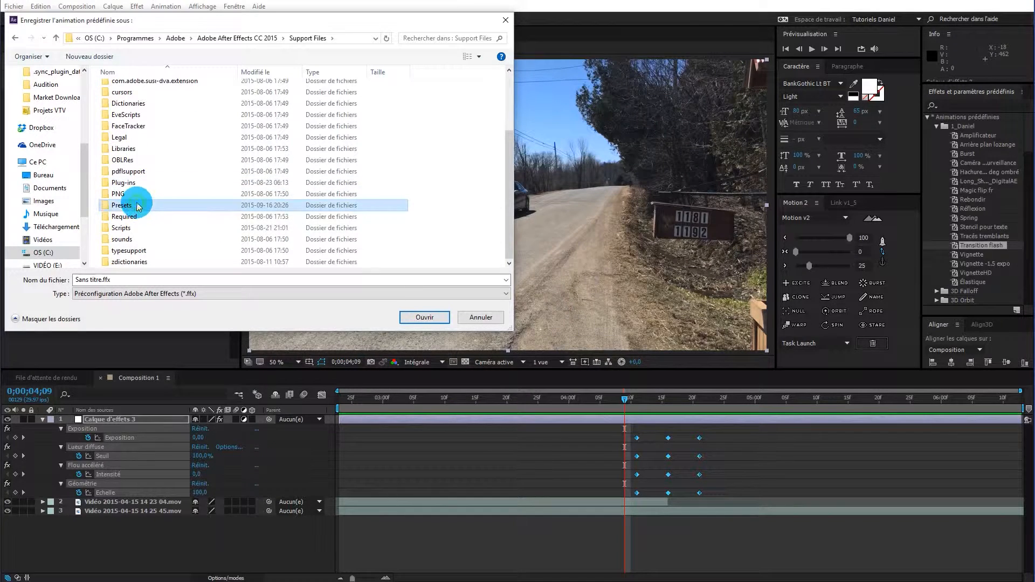
Look for Transition flash.ffx in the personal subfolder of Presets, and cancel saving the preset
click(275, 97)
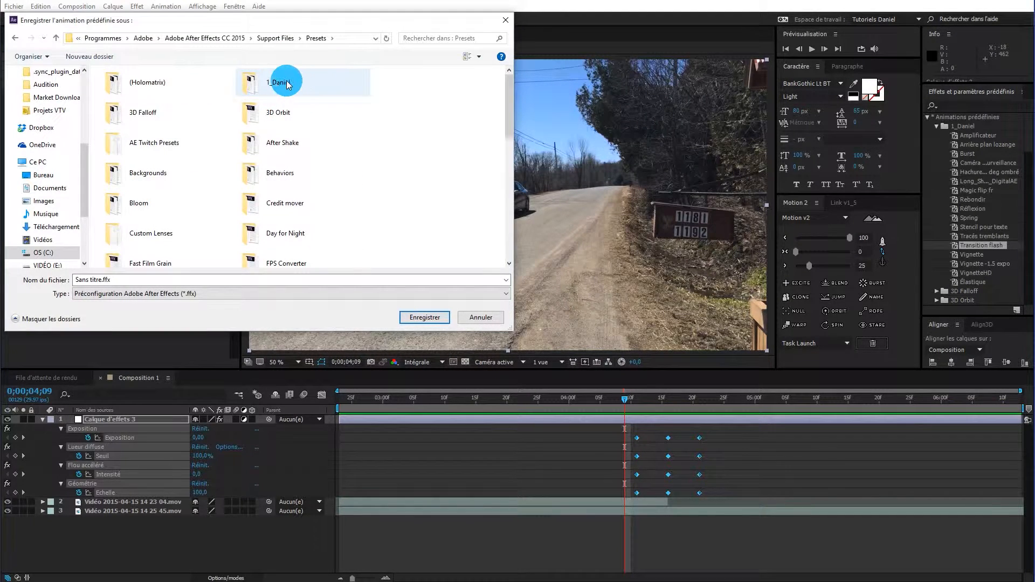
click(279, 85)
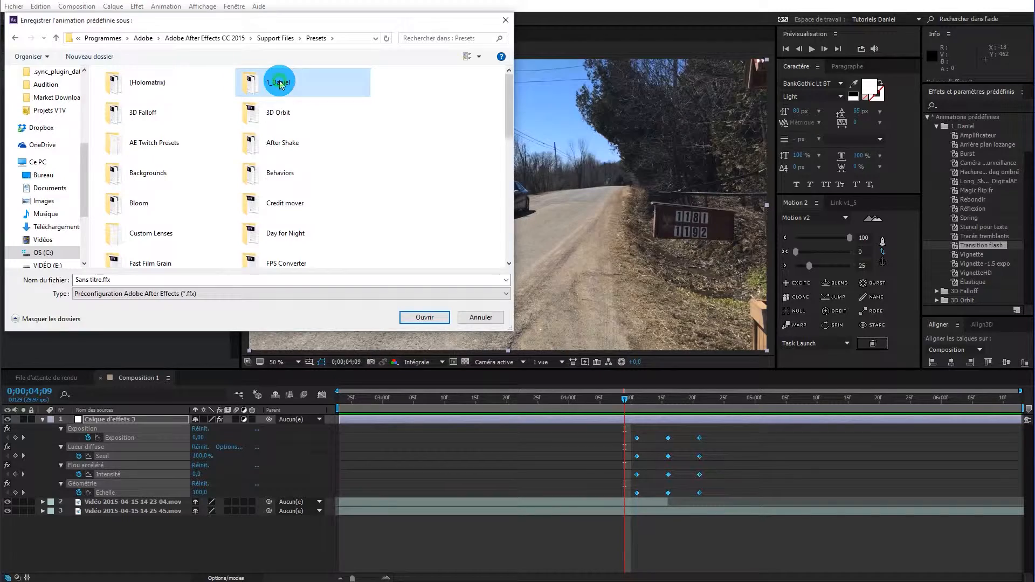
double_click(272, 89)
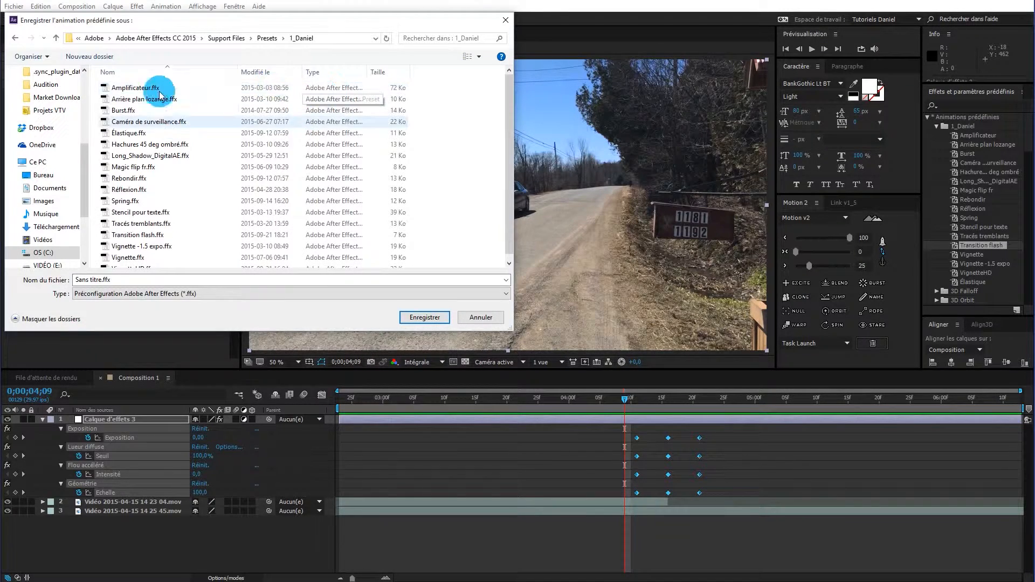
scroll(188, 172, down, 1)
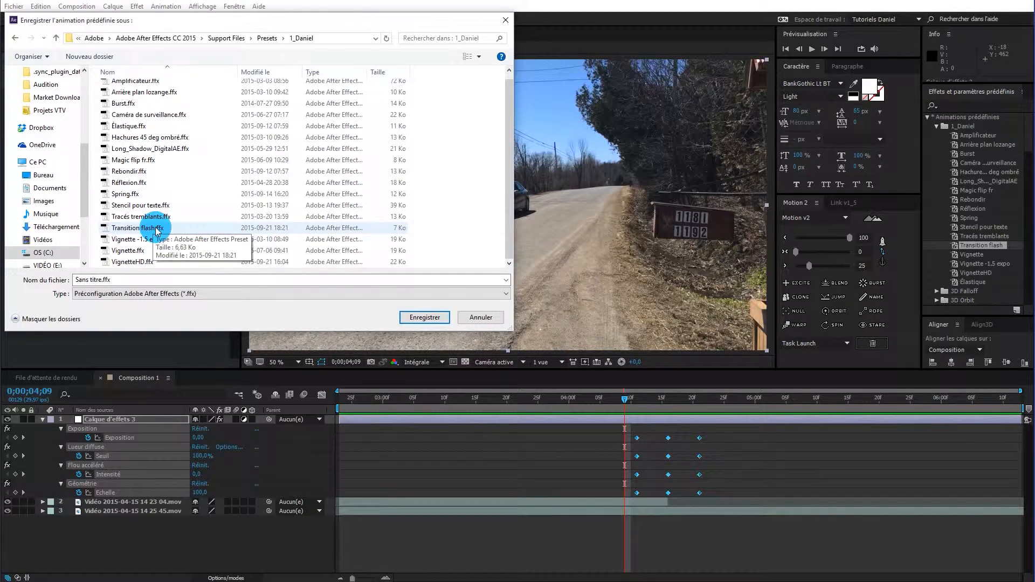
click(475, 317)
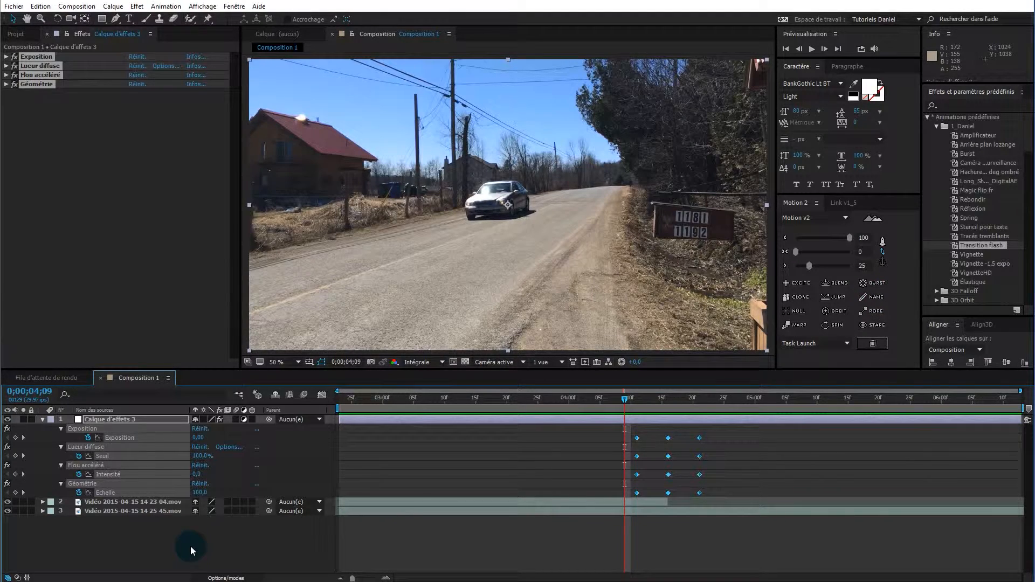
Move the playhead to 0;00;04;04 and delete the Calque d'effets 3 layer
click(239, 548)
click(470, 450)
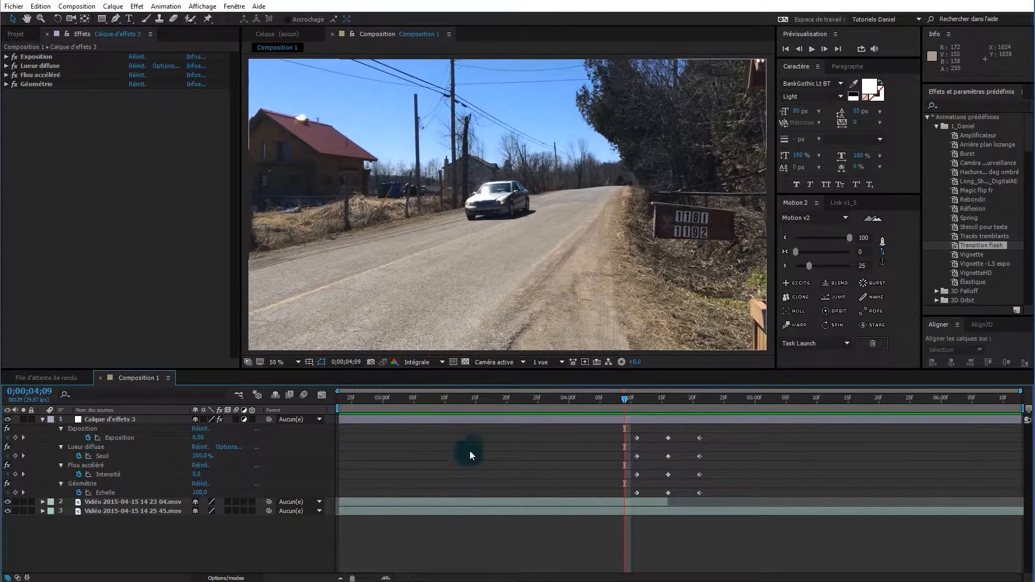
drag(626, 406, 596, 413)
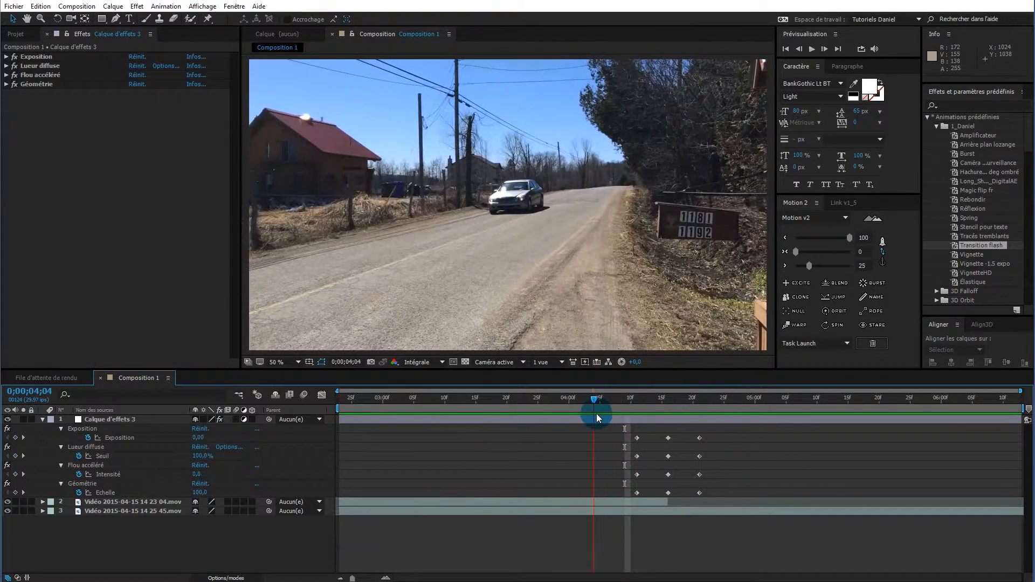
click(129, 418)
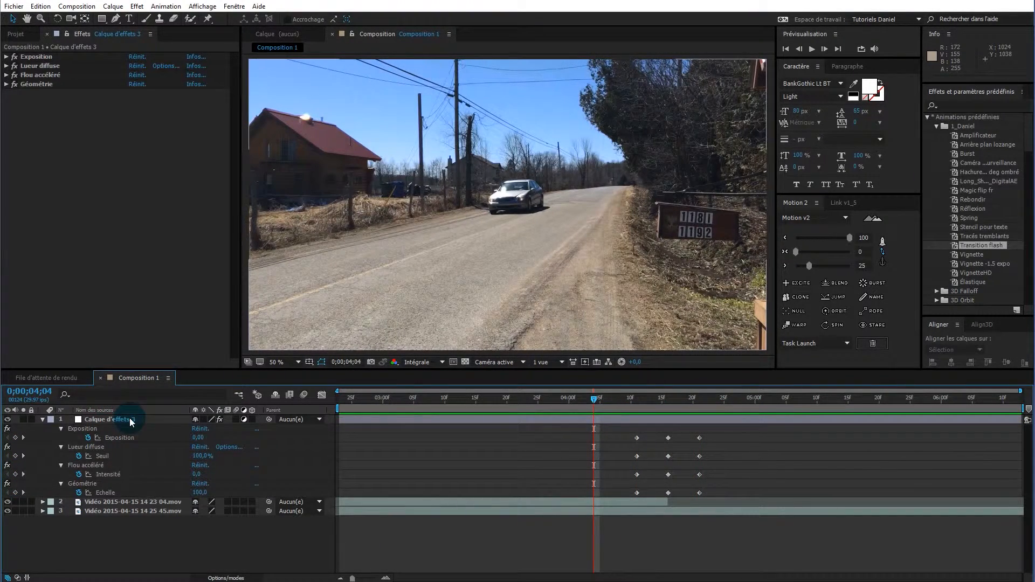
click(135, 424)
click(135, 419)
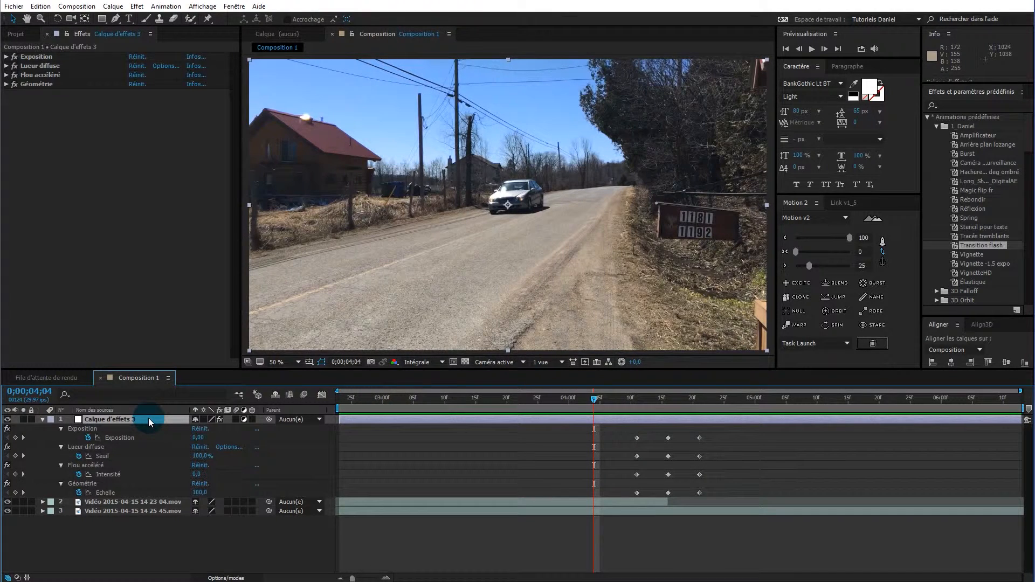
key(Delete)
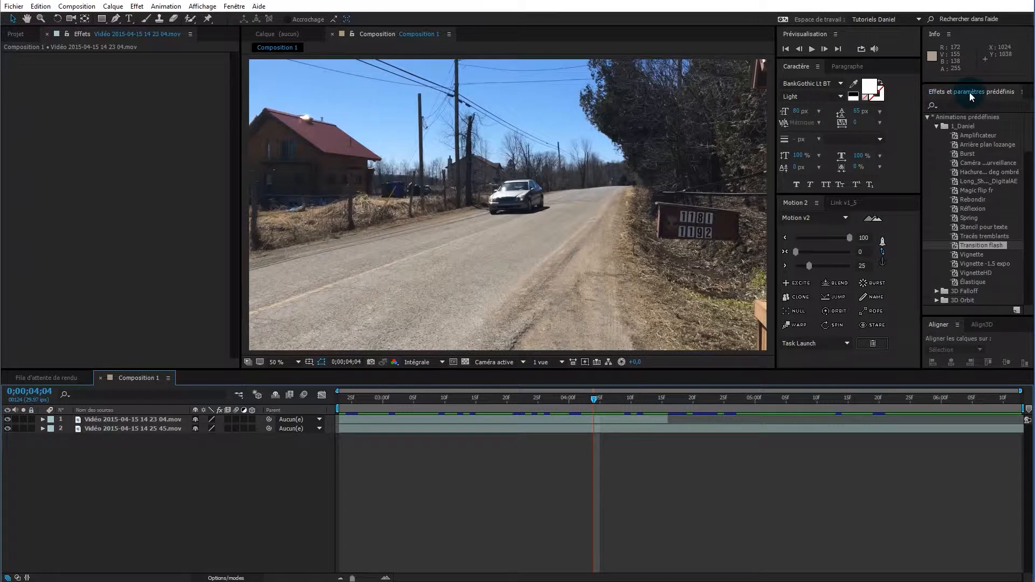
Apply the Transition flash preset with no layer selected, and reveal the keyframed properties of the resulting solid layer
click(975, 247)
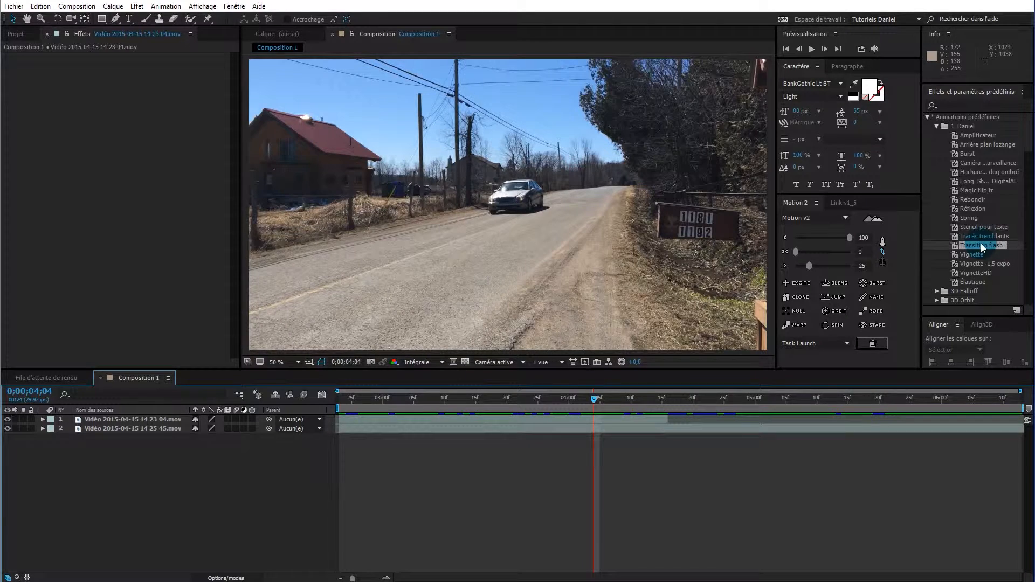
double_click(982, 247)
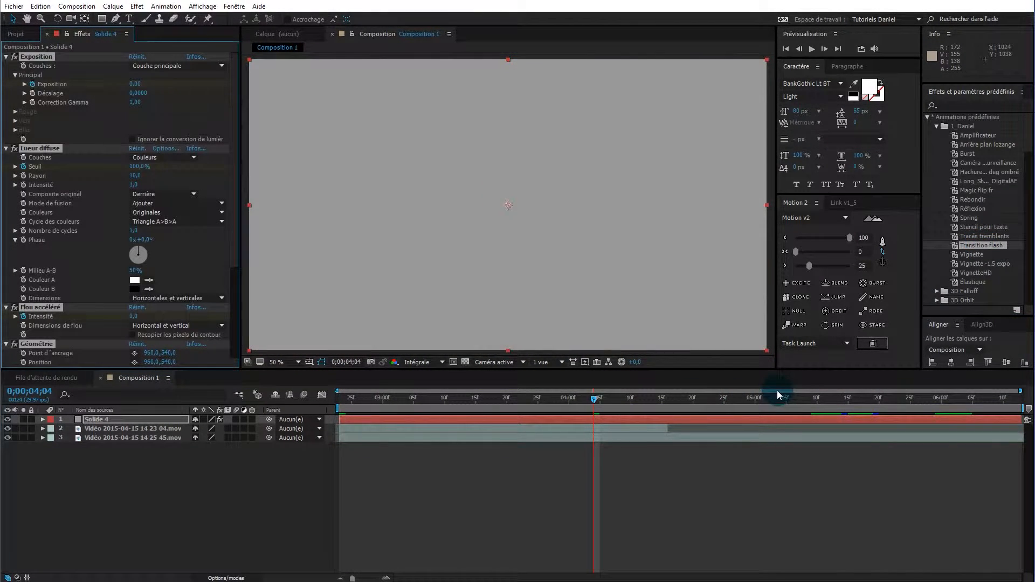
click(601, 417)
key(u)
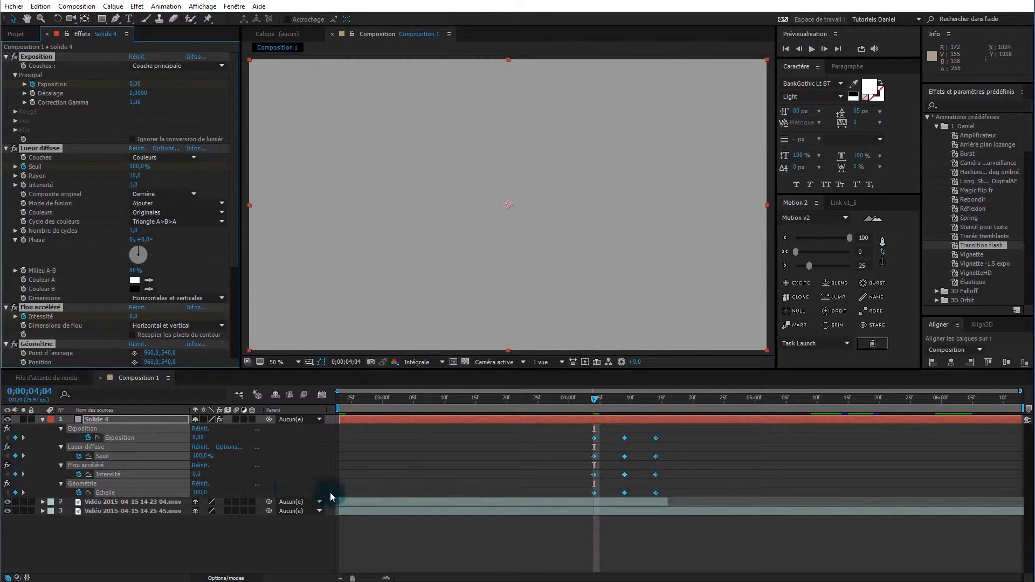
Shift all the solid's keyframes so the first ones sit at 0;00;04;11 and the middle ones line up with the cut
drag(582, 429, 667, 496)
drag(594, 492, 646, 492)
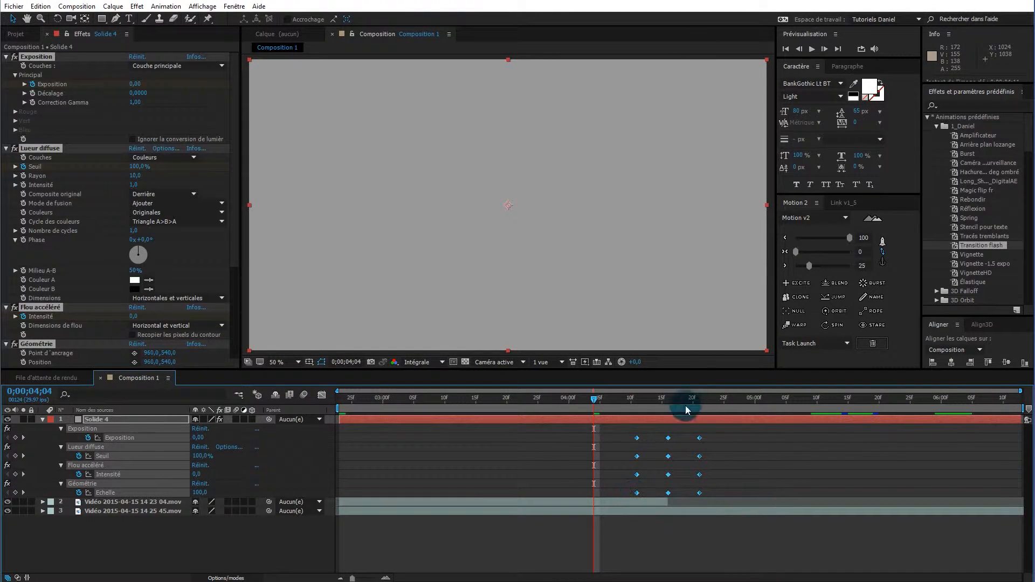
click(637, 397)
Turn the Solide 4 layer into an adjustment layer and return the playhead to 0;00;02;23
click(244, 419)
click(244, 419)
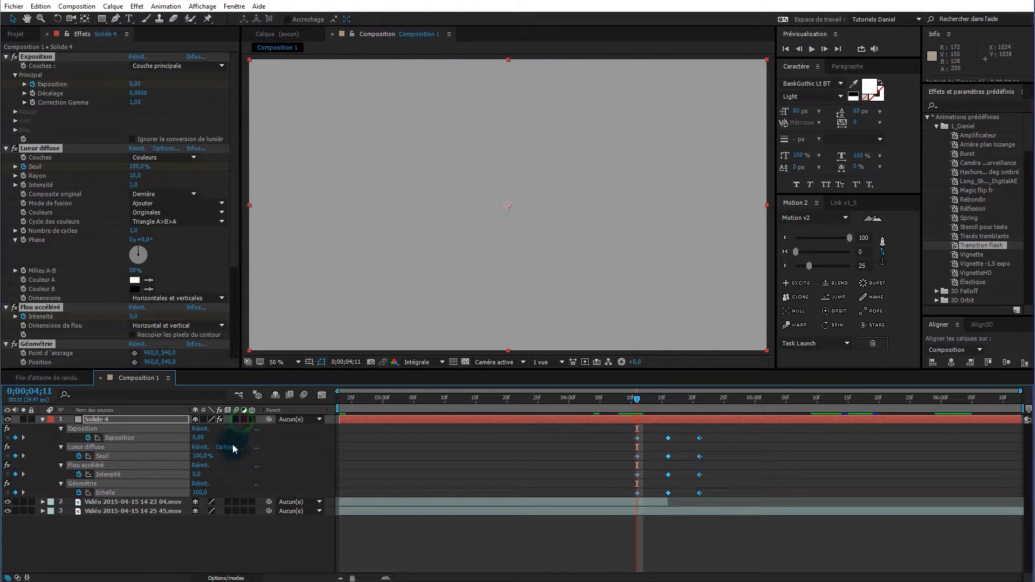
click(244, 419)
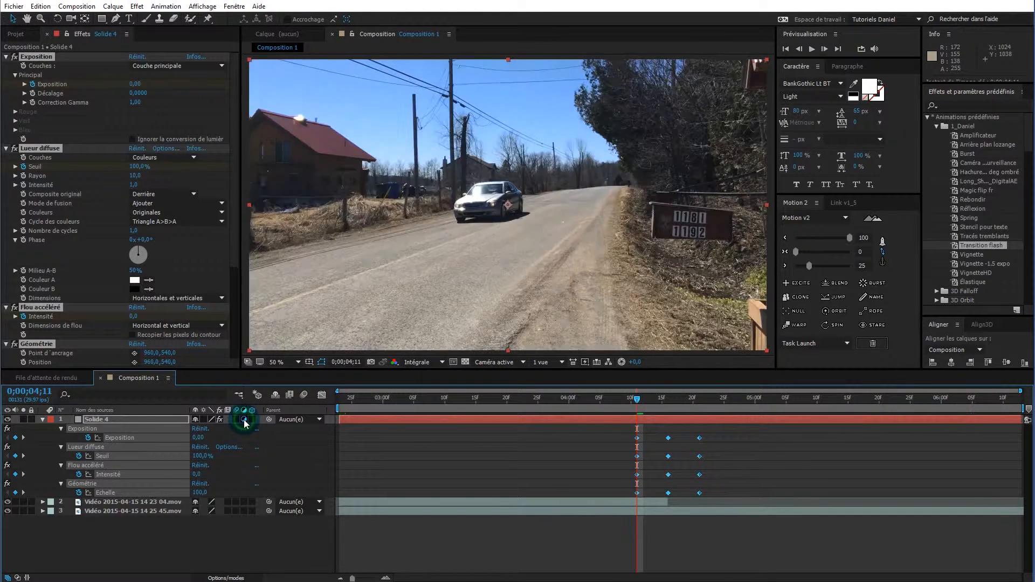
drag(638, 399, 325, 411)
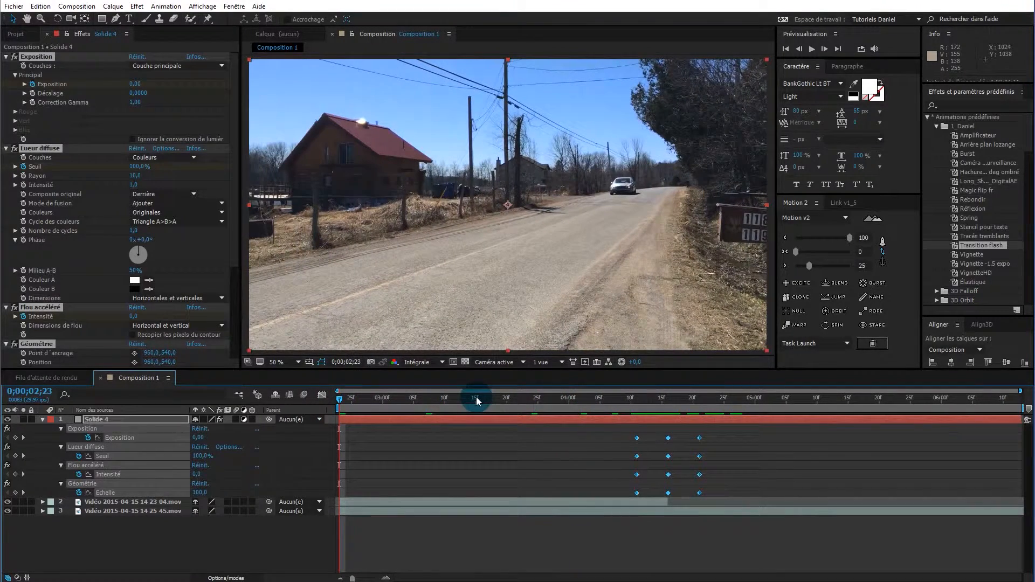